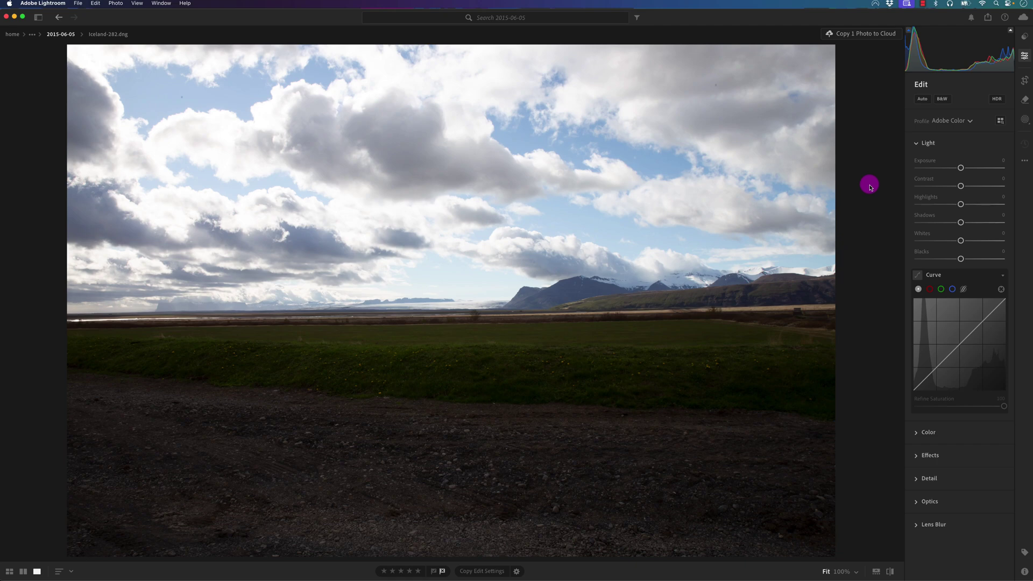
- Enable Lens Corrections in the Optics section to brighten the photo's darkened edges
left_click(916, 501)
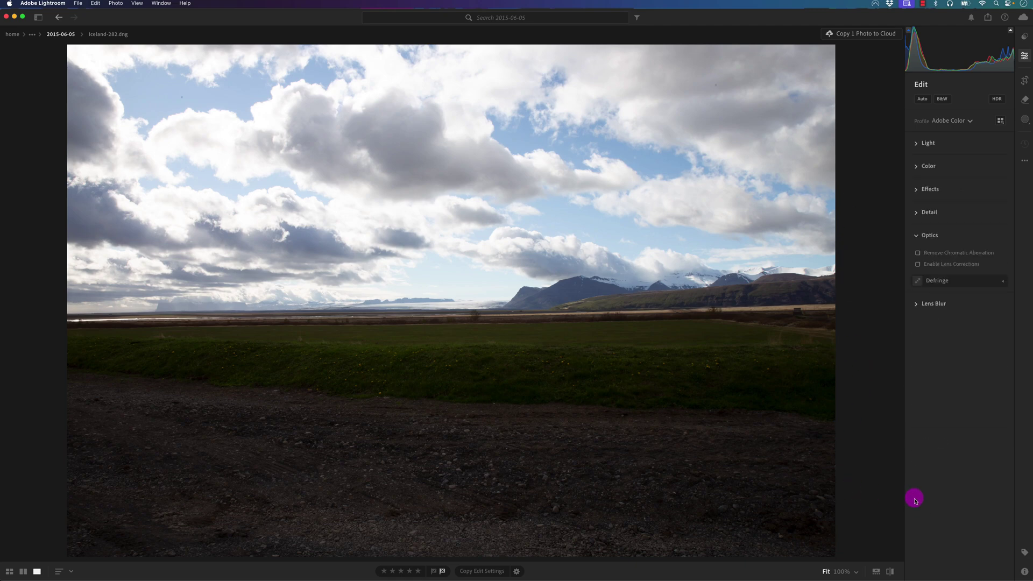
left_click(919, 265)
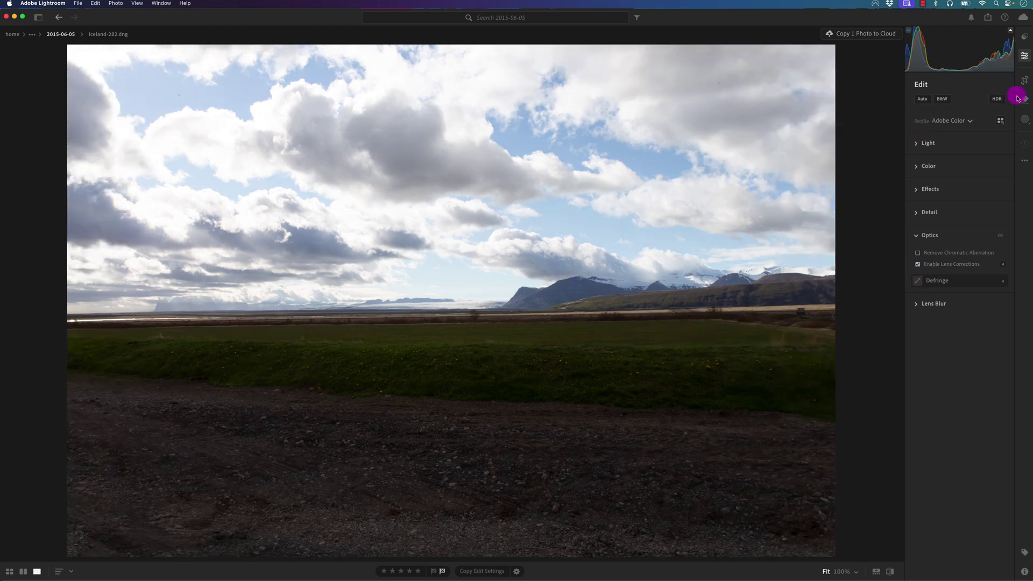
- Open the Crop tool and set the aspect ratio to 16 x 9
left_click(1025, 82)
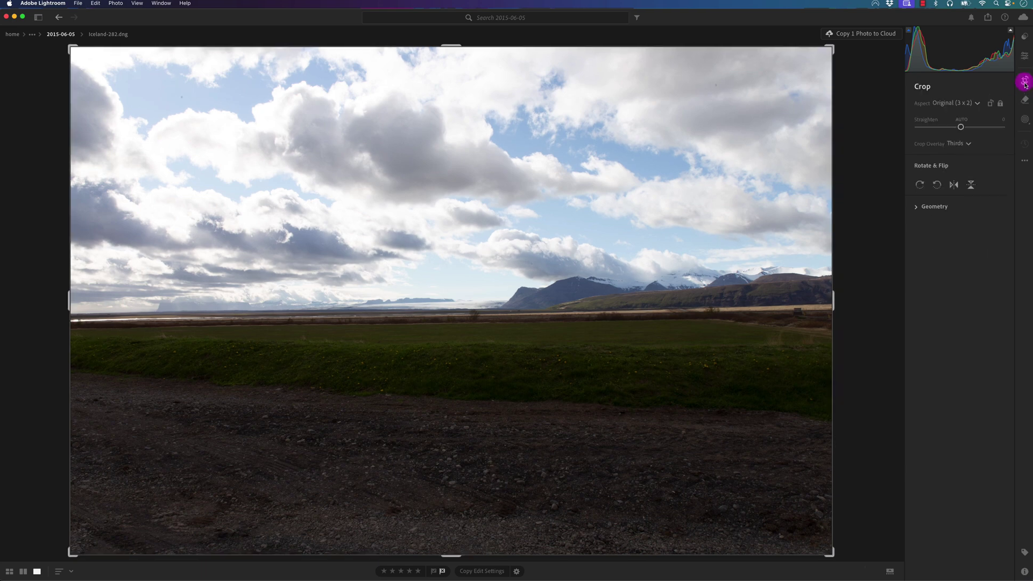
left_click(975, 106)
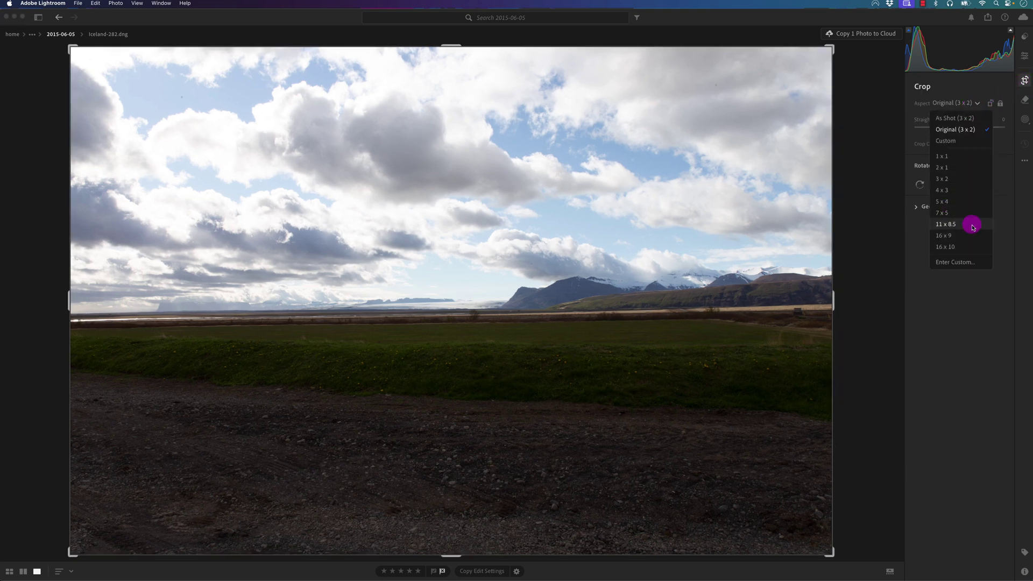
left_click(950, 236)
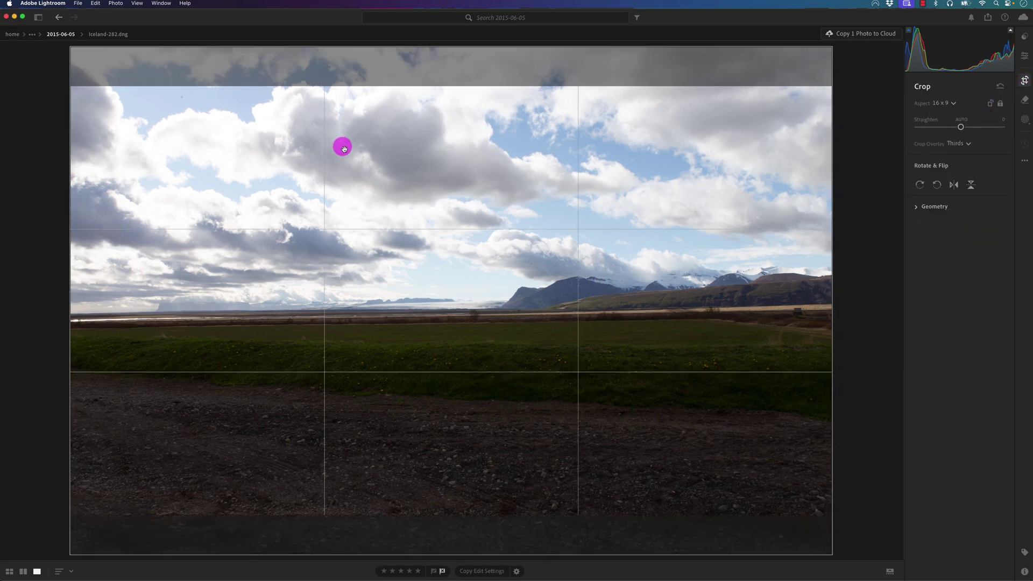
- Adjust the crop corners and framing, straighten to about +0.29, and commit the crop
left_click_drag(77, 510, 129, 466)
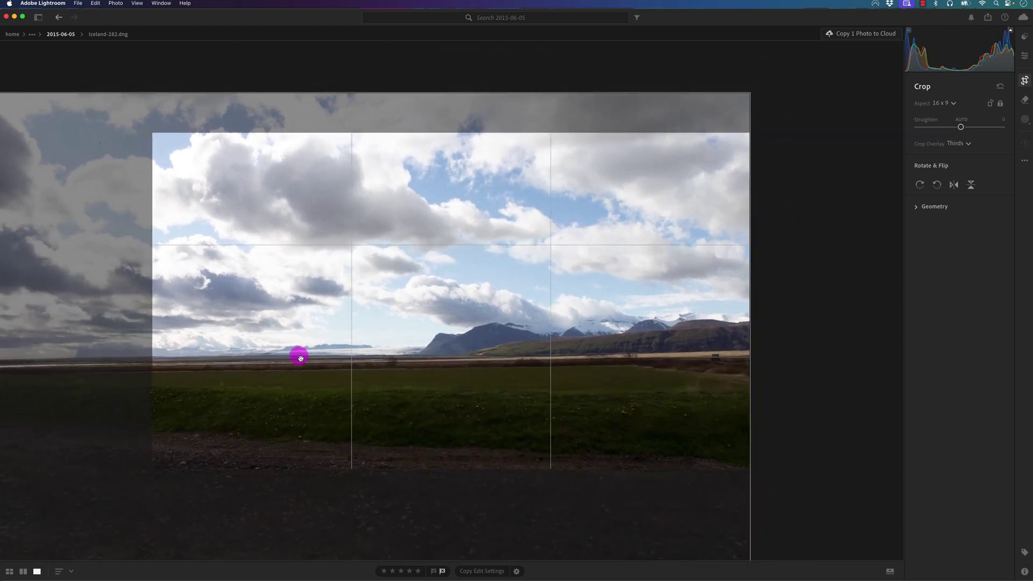
left_click_drag(389, 387, 390, 396)
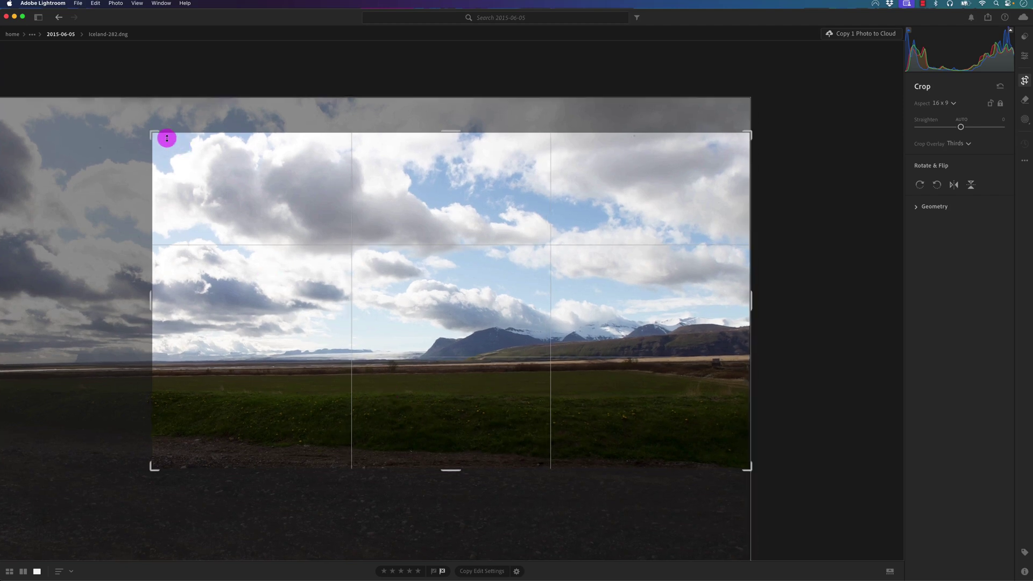
left_click_drag(155, 132, 124, 116)
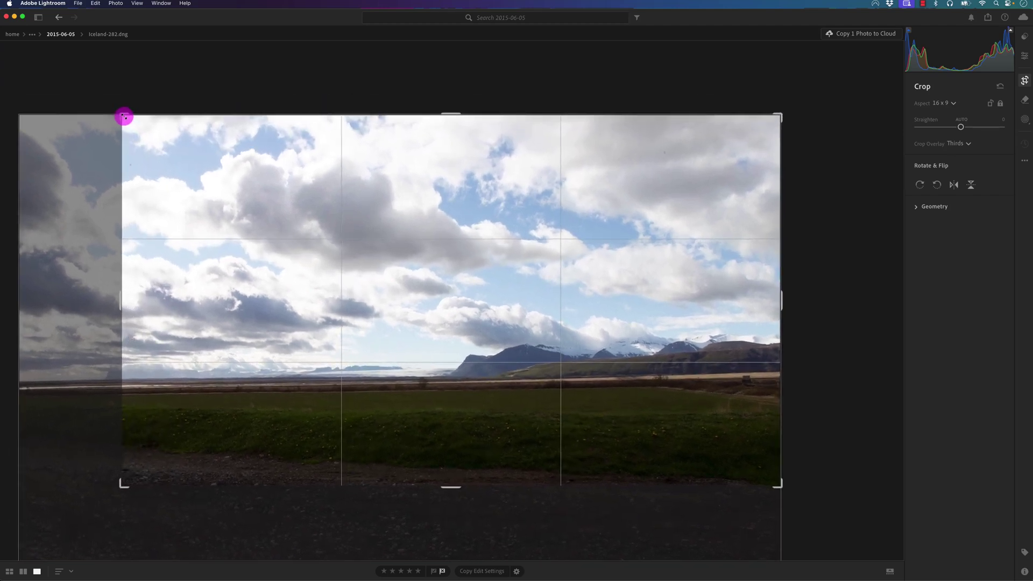
mouse_move(122, 486)
left_mouse_down()
mouse_move(80, 502)
mouse_move(113, 484)
left_mouse_up()
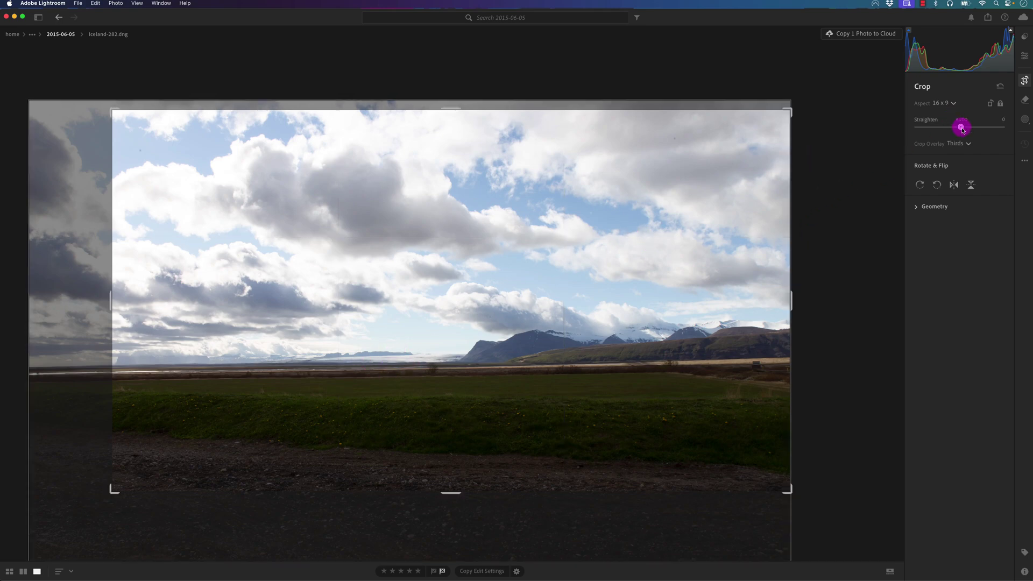
left_click_drag(962, 130, 963, 130)
key("e")
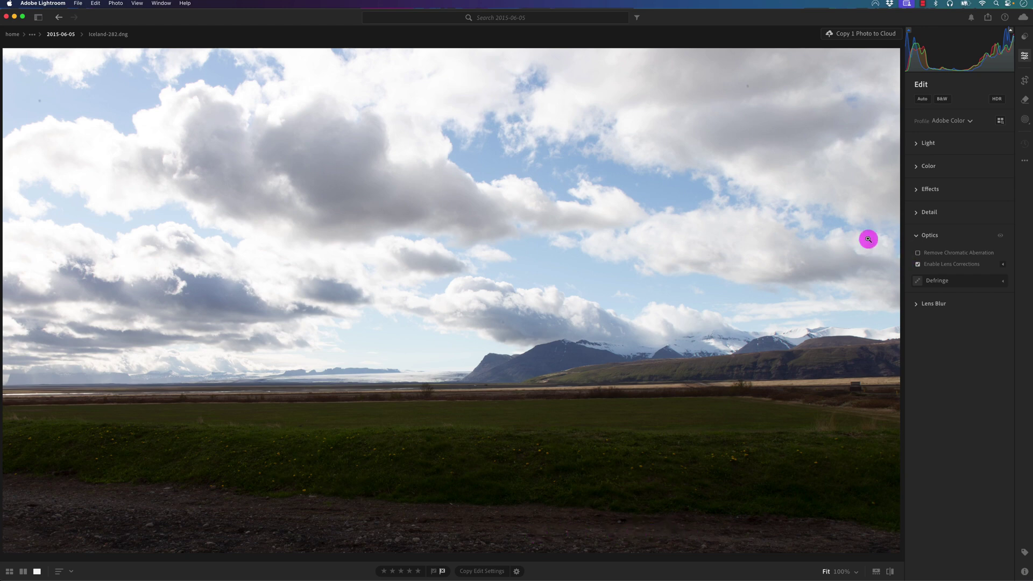
- With generative AI Remove at brush size 37, paint over the bottom gravel road and remove it
left_click(1027, 120)
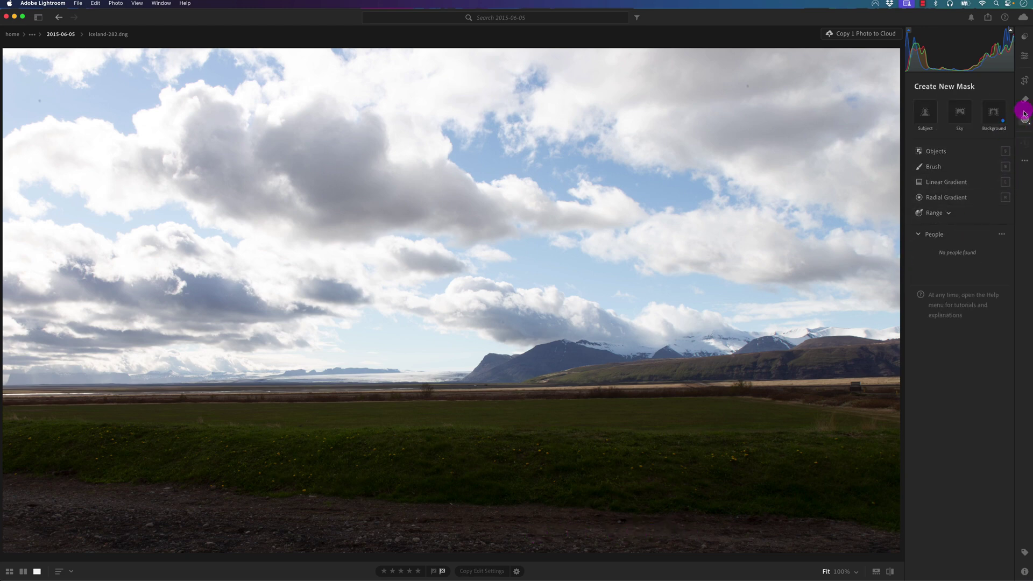
left_click(1026, 104)
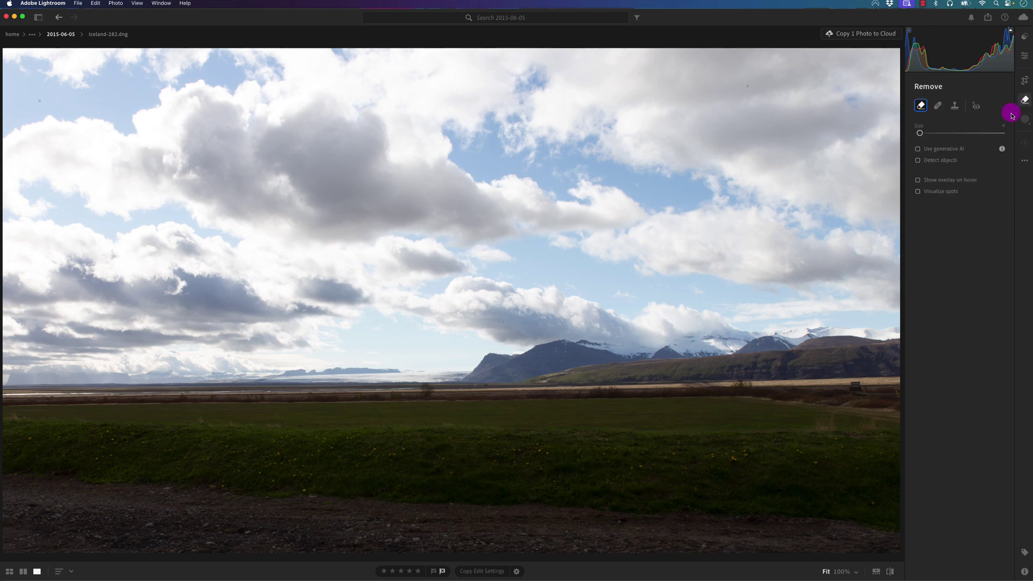
left_click(918, 150)
left_click_drag(921, 134, 948, 133)
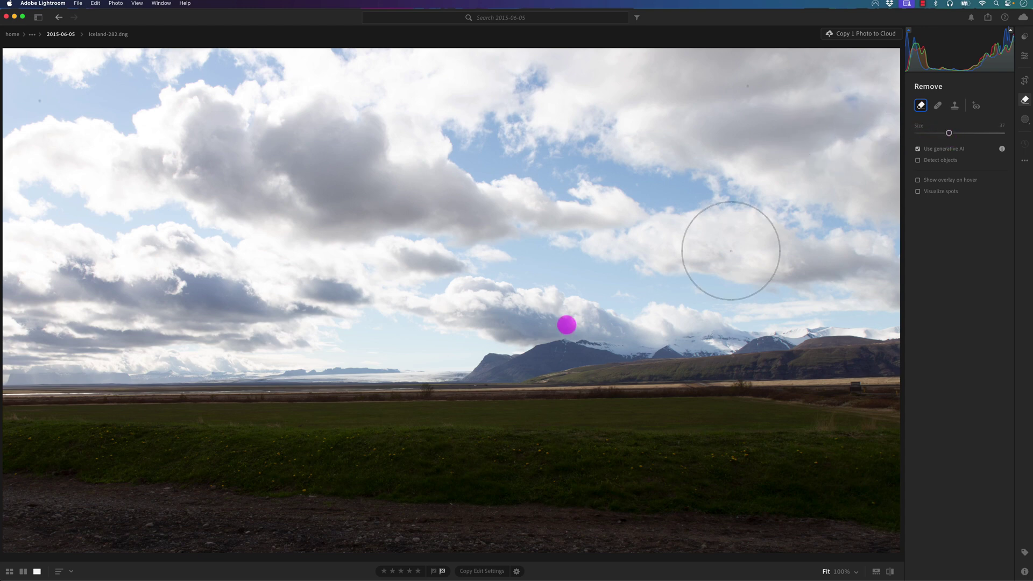
mouse_move(26, 507)
left_mouse_down()
mouse_move(281, 533)
mouse_move(339, 528)
mouse_move(628, 558)
mouse_move(684, 549)
mouse_move(888, 560)
left_mouse_up()
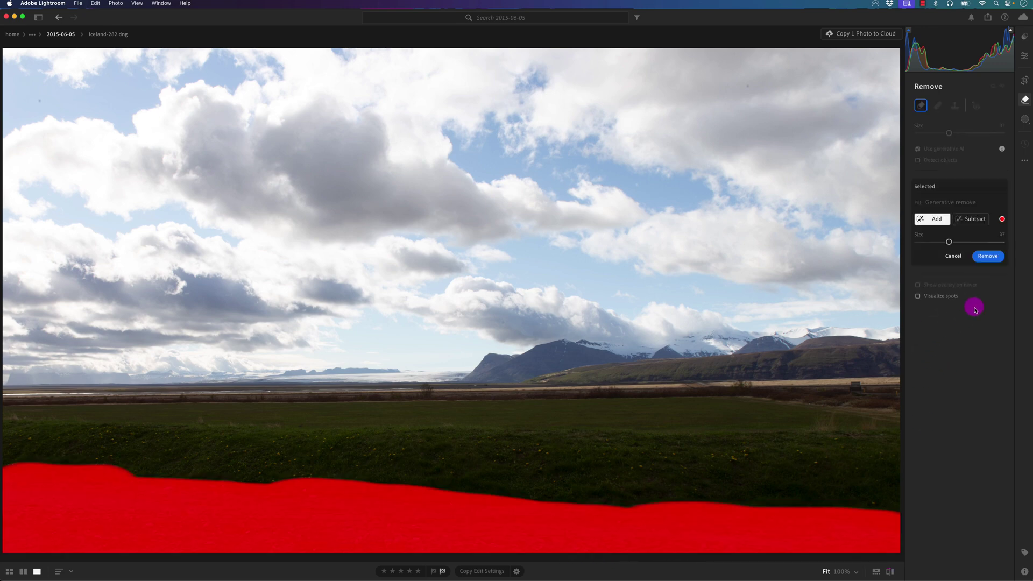
left_click(988, 257)
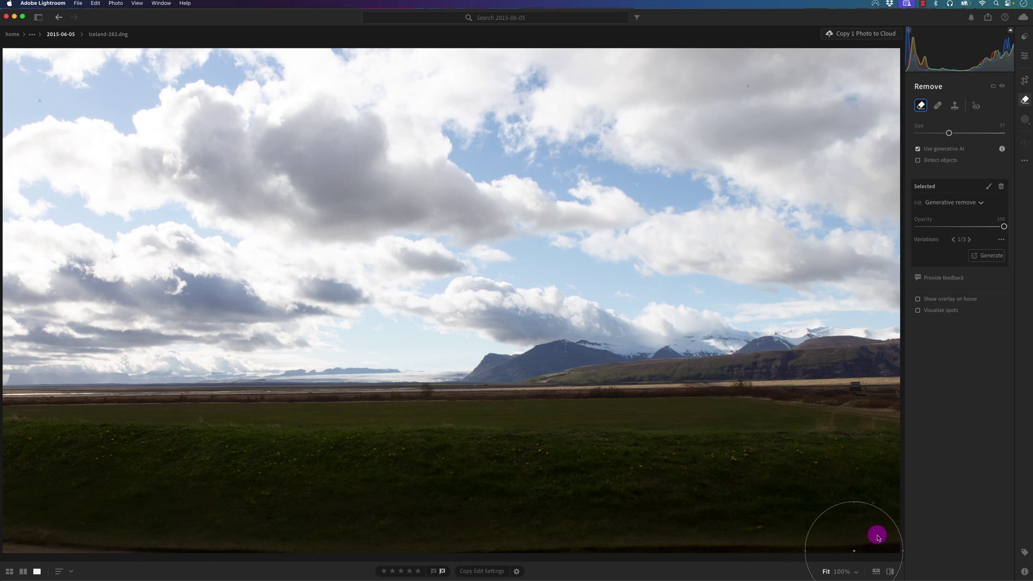
- Cycle through and regenerate fill variations, settling on the plain grass version
left_click(971, 239)
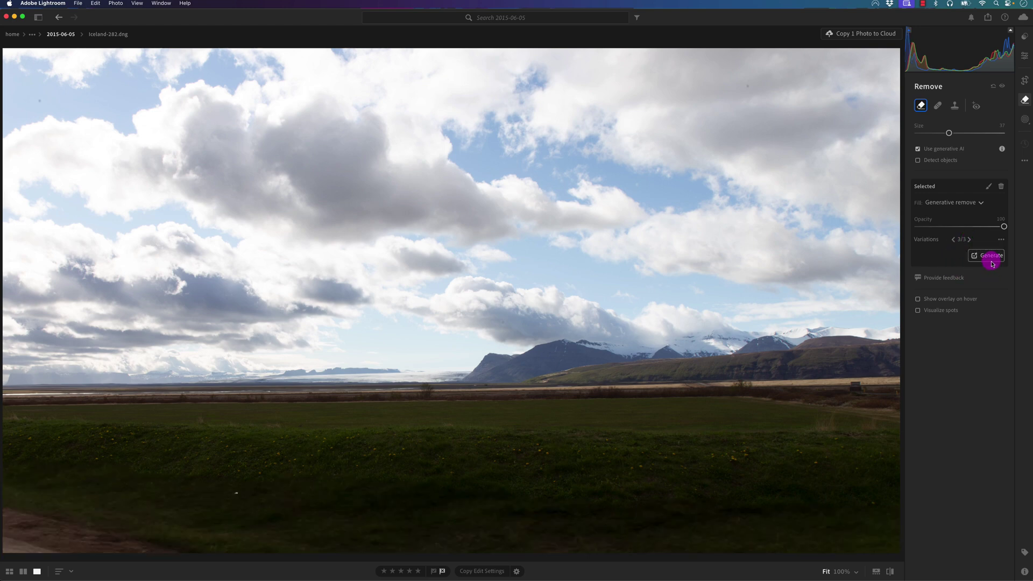
left_click(991, 257)
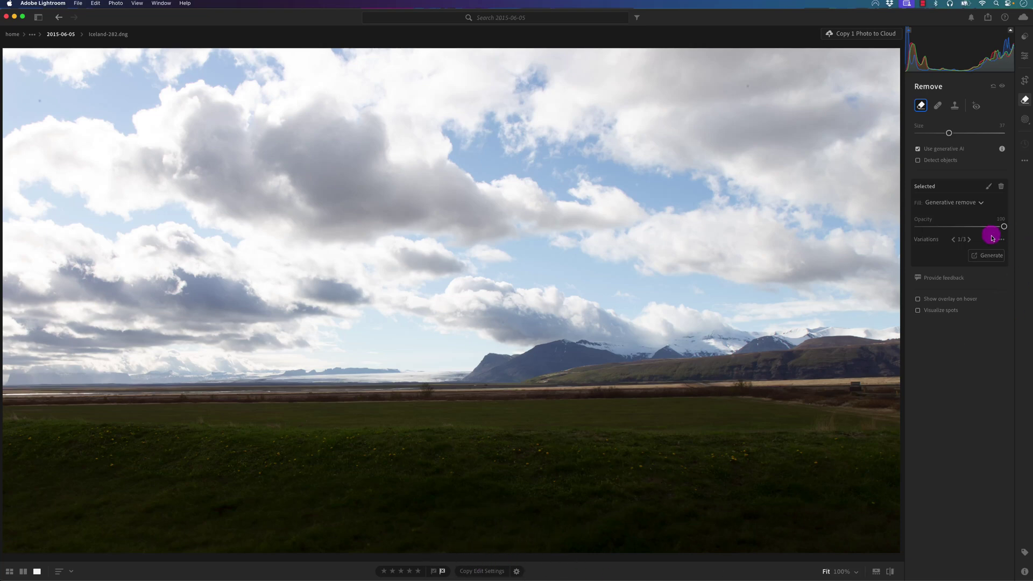
left_click(969, 240)
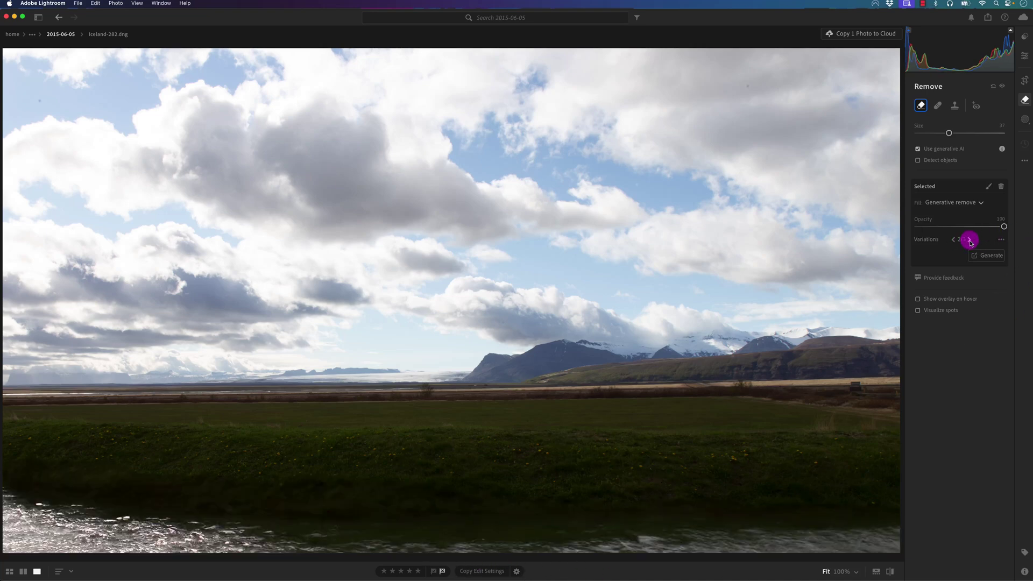
left_click(970, 239)
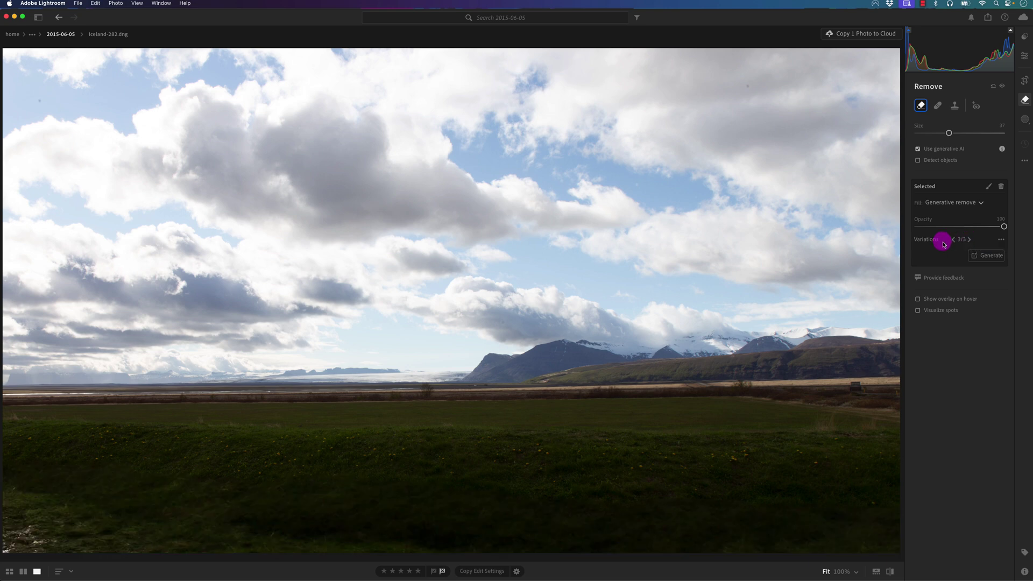
left_click(953, 240)
left_click(953, 240)
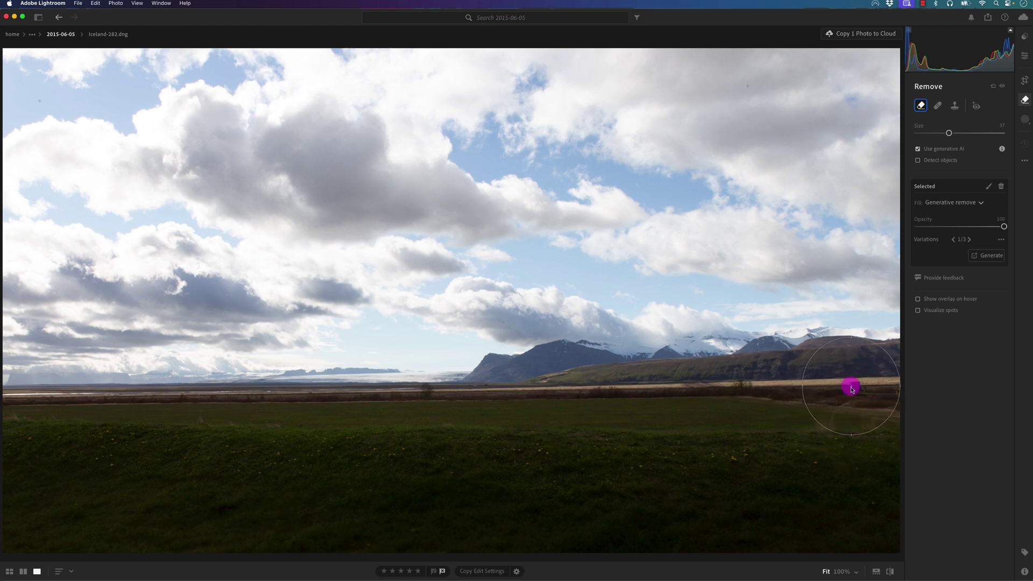
- Shrink the Remove brush and AI-remove the small dark spot at the field's right edge
scroll(853, 388, "down", 6)
scroll(855, 388, "down", 3)
mouse_move(857, 386)
left_mouse_down()
mouse_move(897, 392)
mouse_move(846, 386)
left_mouse_up()
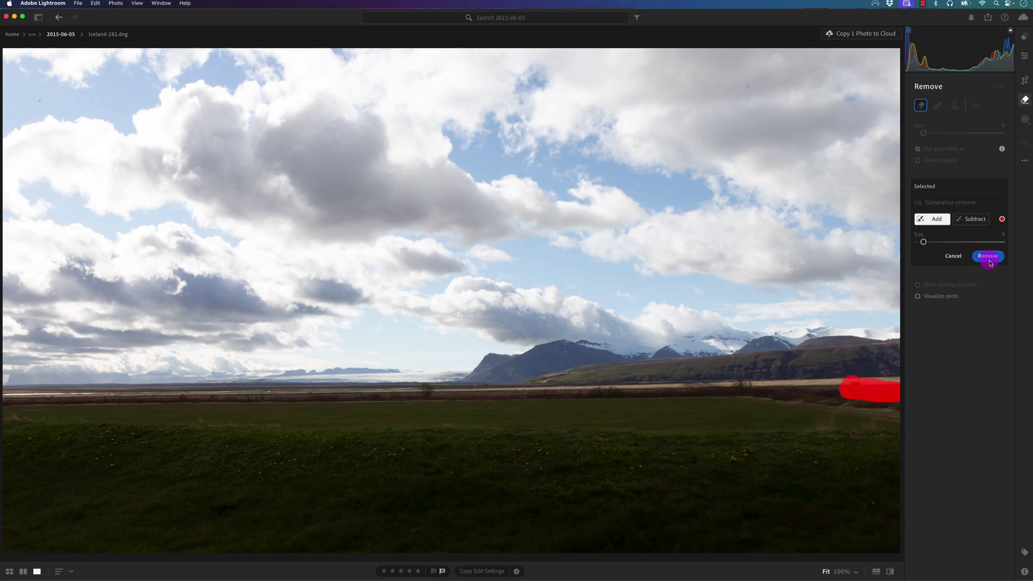
left_click(988, 255)
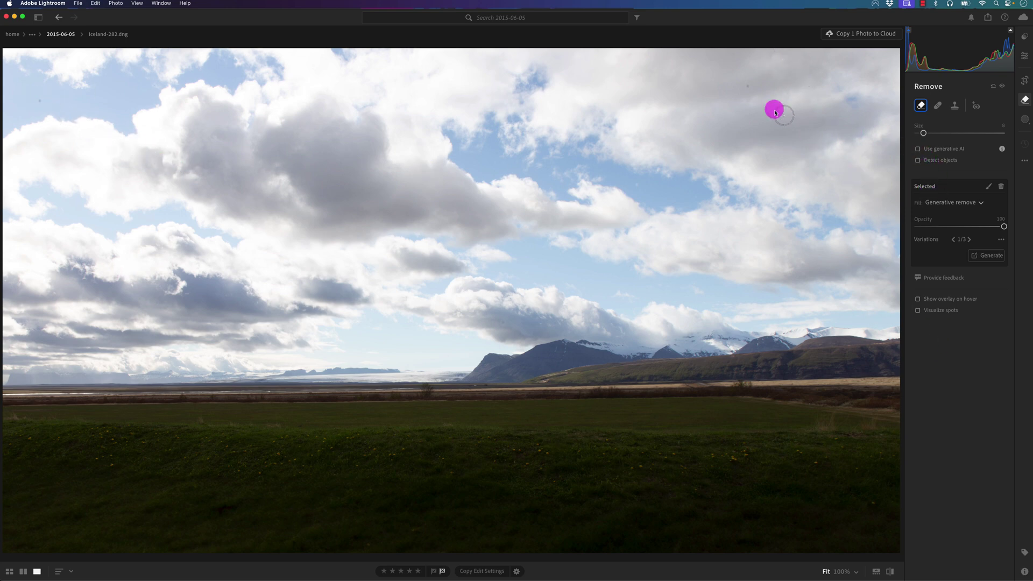
- Shrink the brush to size 5, remove a sky spot without AI, and toggle Visualize Spots
key("bracketleft")
key("bracketleft")
key("bracketleft")
left_click(686, 97)
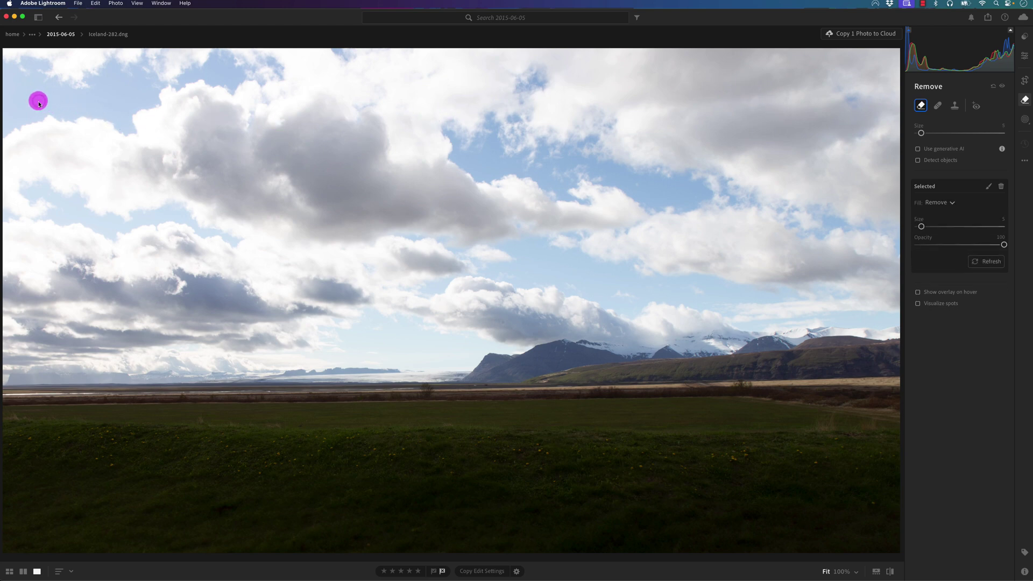
key("bracketleft")
key("bracketleft")
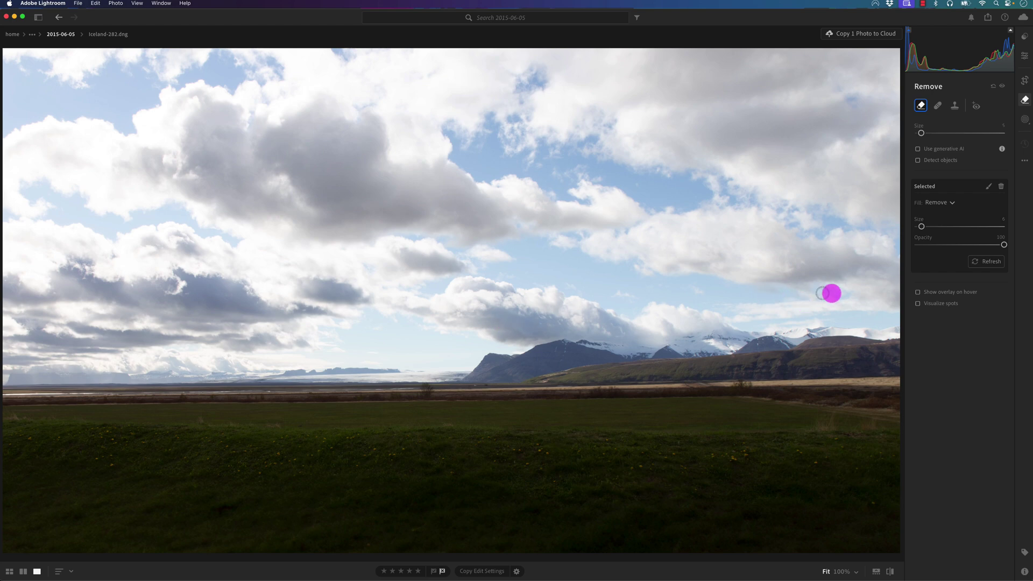
left_click(919, 304)
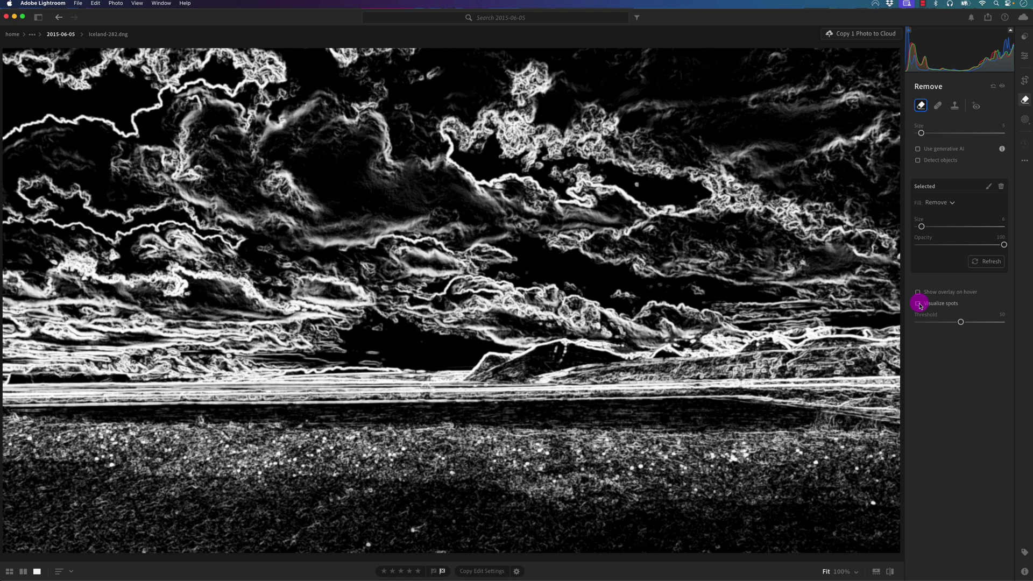
left_click(918, 304)
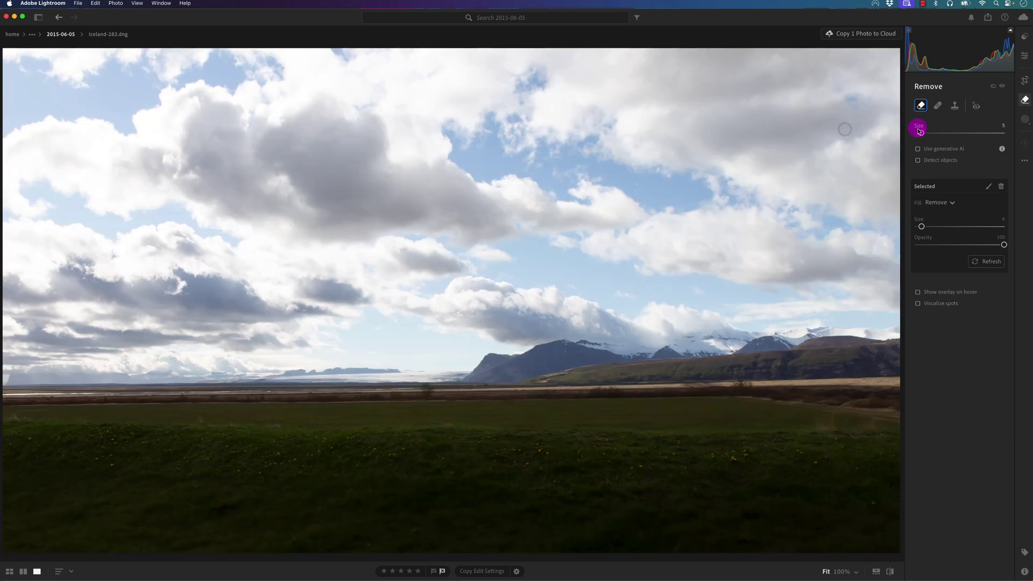
- Return to Edit, zoom to 100%, and pan over to the glacier and mountains
left_click(1025, 60)
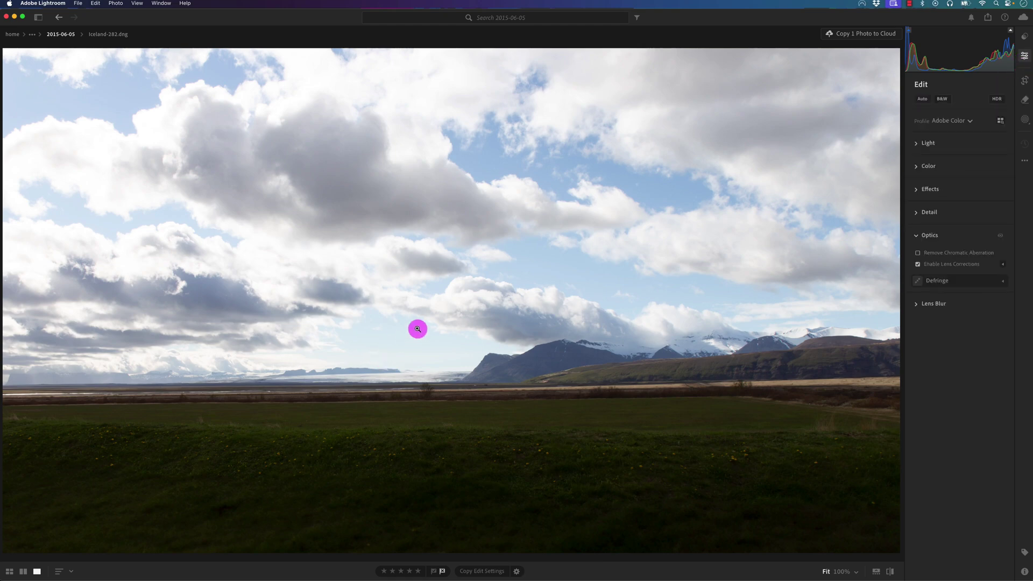
left_click(401, 356)
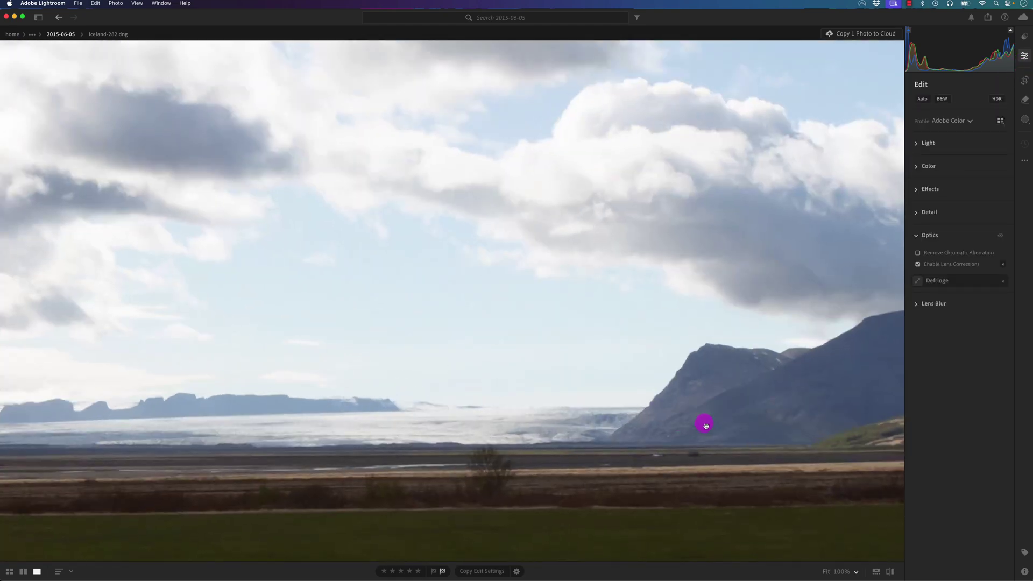
left_click_drag(694, 417, 514, 350)
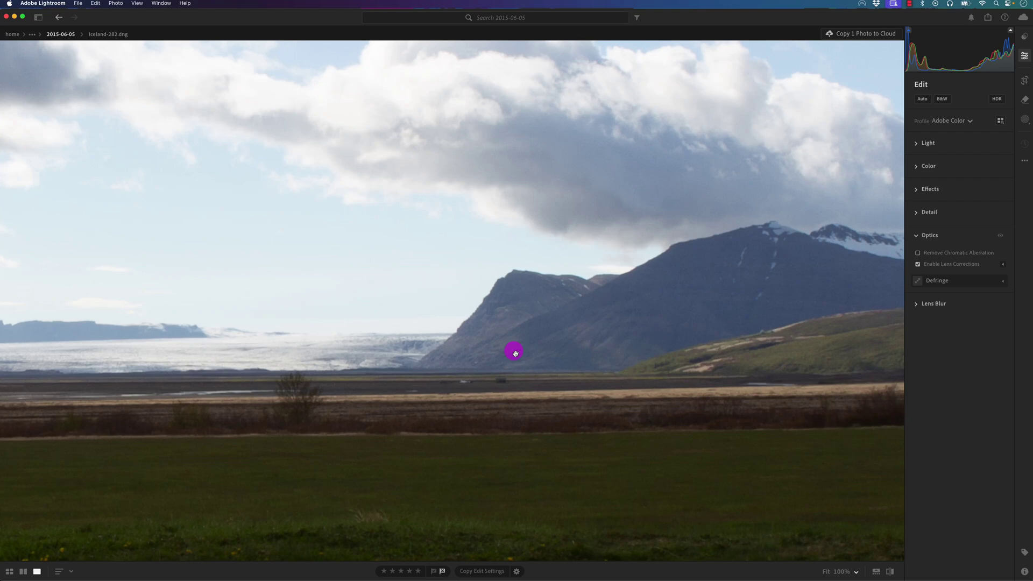
- In the Detail panel, set luminance noise reduction to 41
left_click(917, 213)
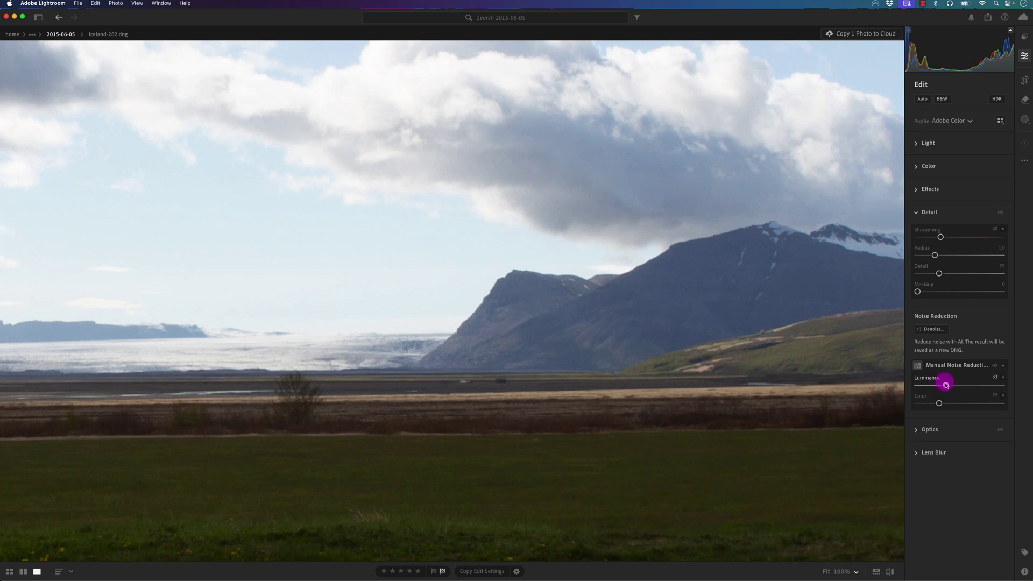
mouse_move(957, 386)
left_mouse_down()
mouse_move(926, 386)
mouse_move(949, 386)
left_mouse_up()
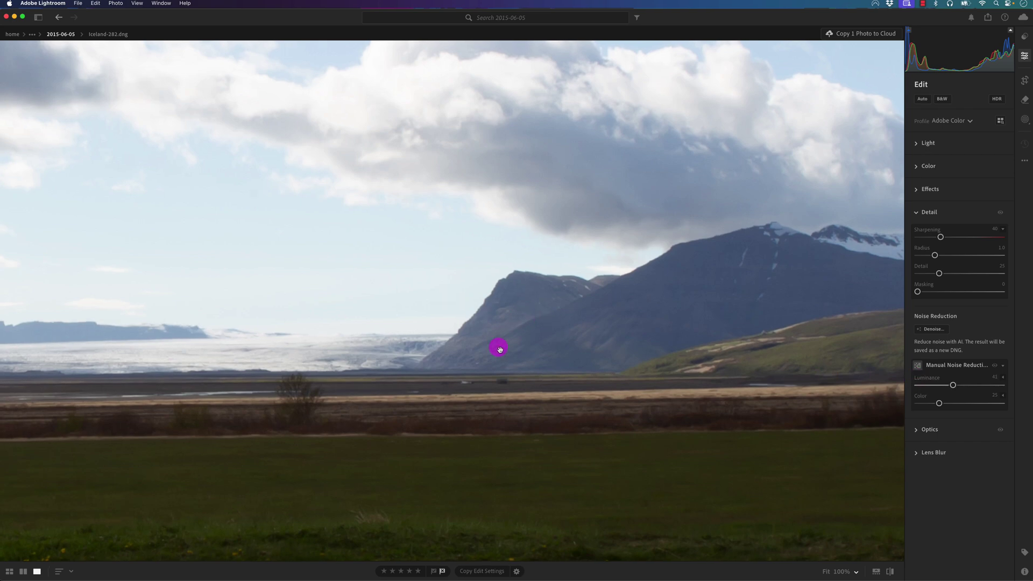
scroll(548, 323, "up", 5)
scroll(548, 323, "left", 5)
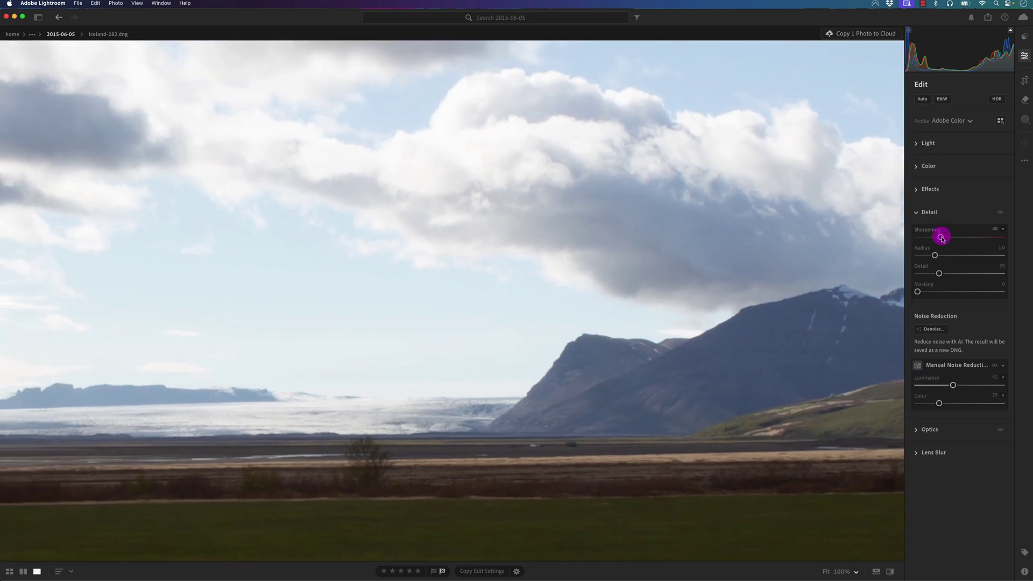
- Set Sharpening to 109 with Masking 40, fit the photo, and compare Before/After
left_click_drag(942, 237, 962, 238)
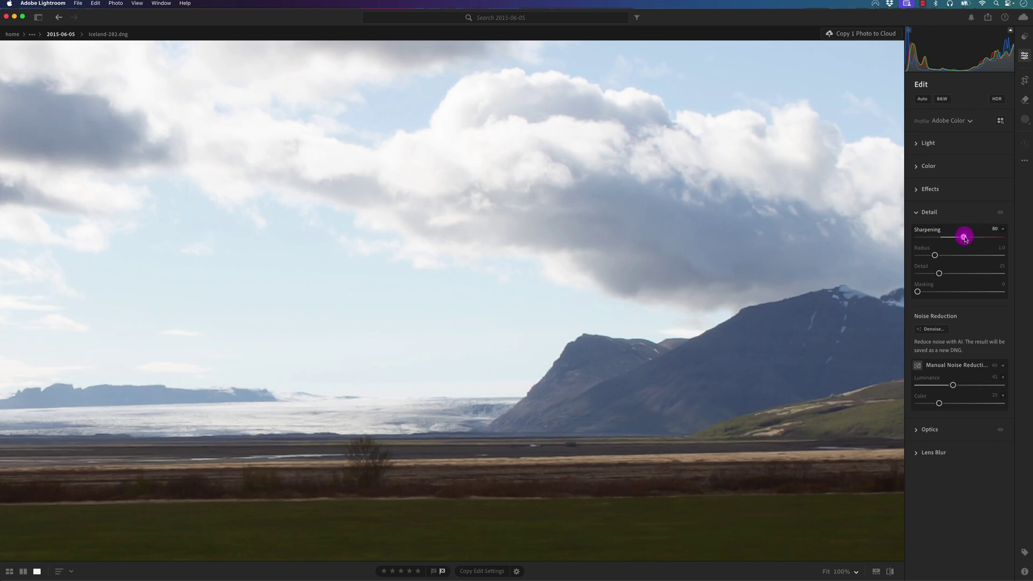
left_click_drag(965, 239, 982, 240)
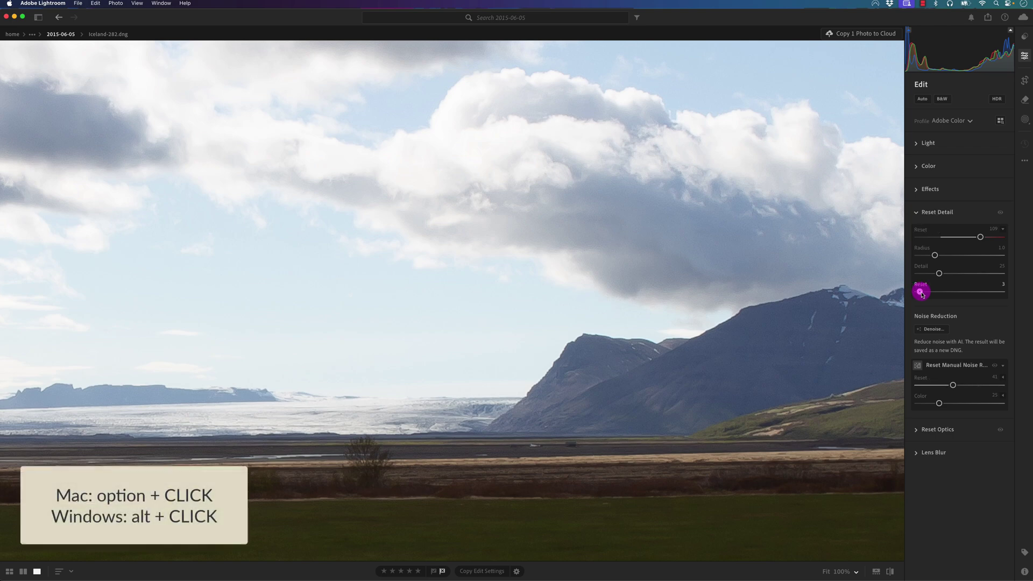
left_click_drag(918, 293, 950, 297)
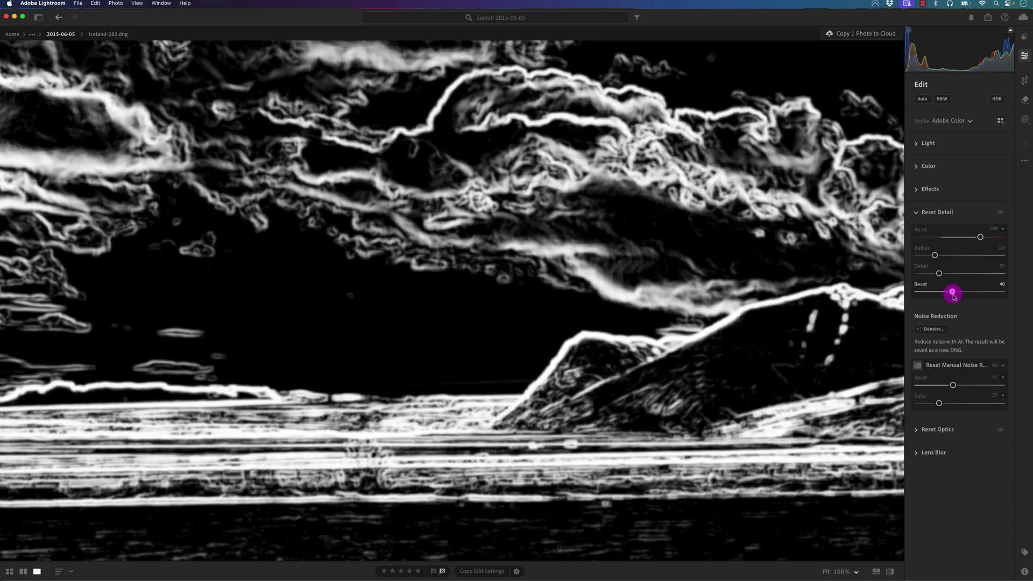
left_click_drag(954, 295, 952, 293)
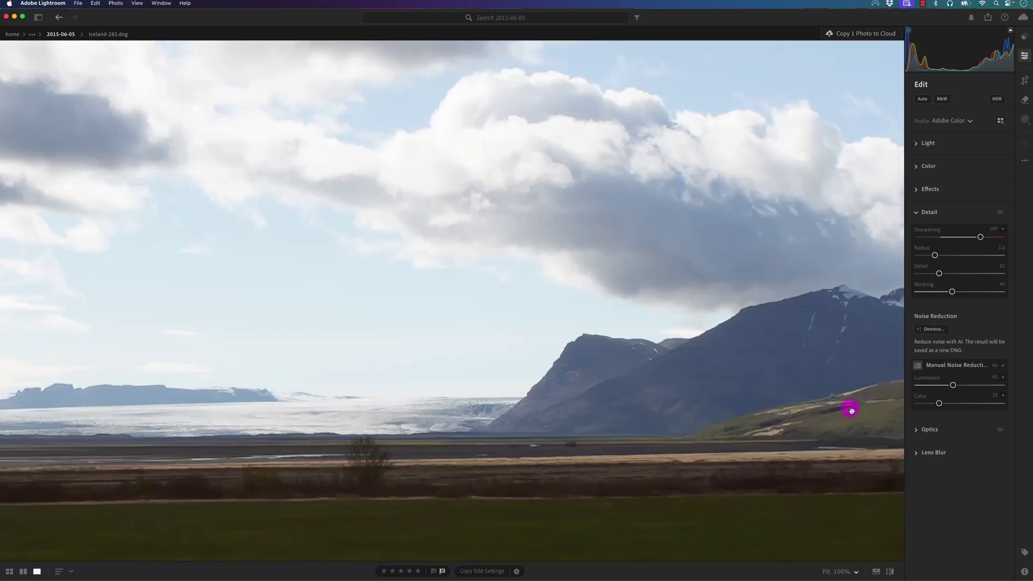
left_click(784, 364)
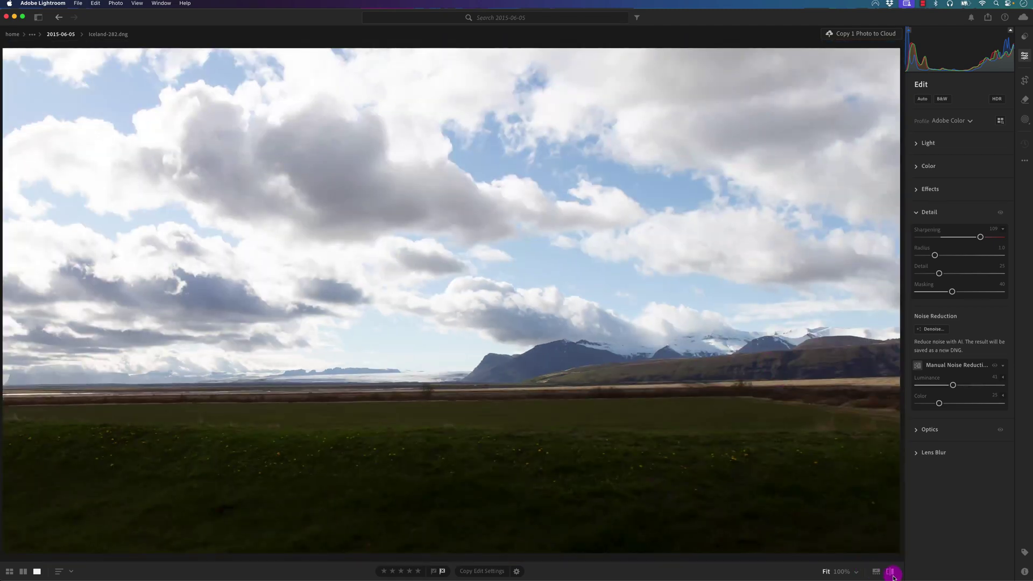
left_click_drag(891, 573, 891, 573)
- In the Light panel, lower the tone curve's top white point to about 95.3
left_click(924, 143)
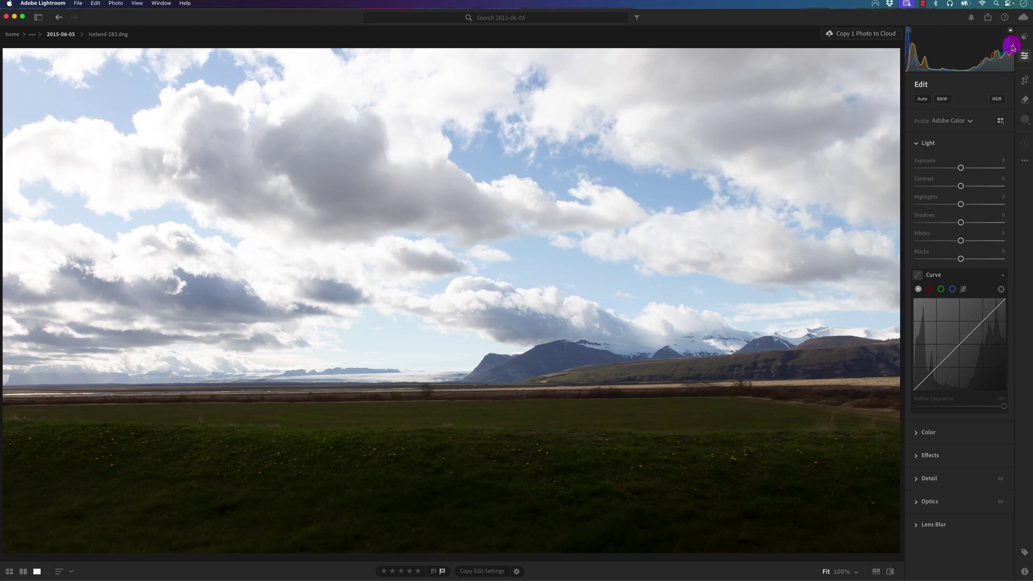
mouse_move(1012, 34)
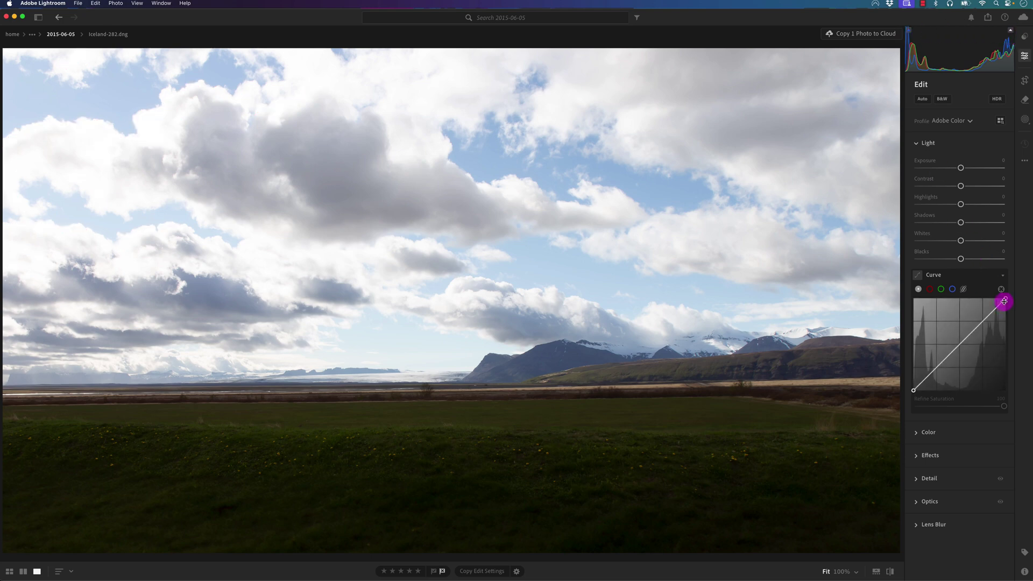
left_click_drag(1005, 300, 1008, 304)
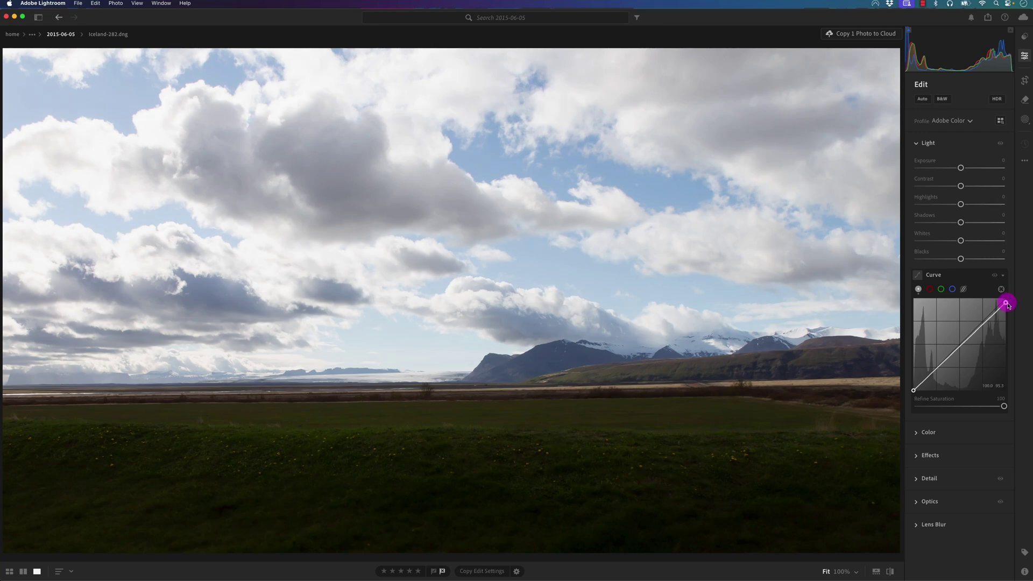
left_click_drag(1007, 302, 1005, 303)
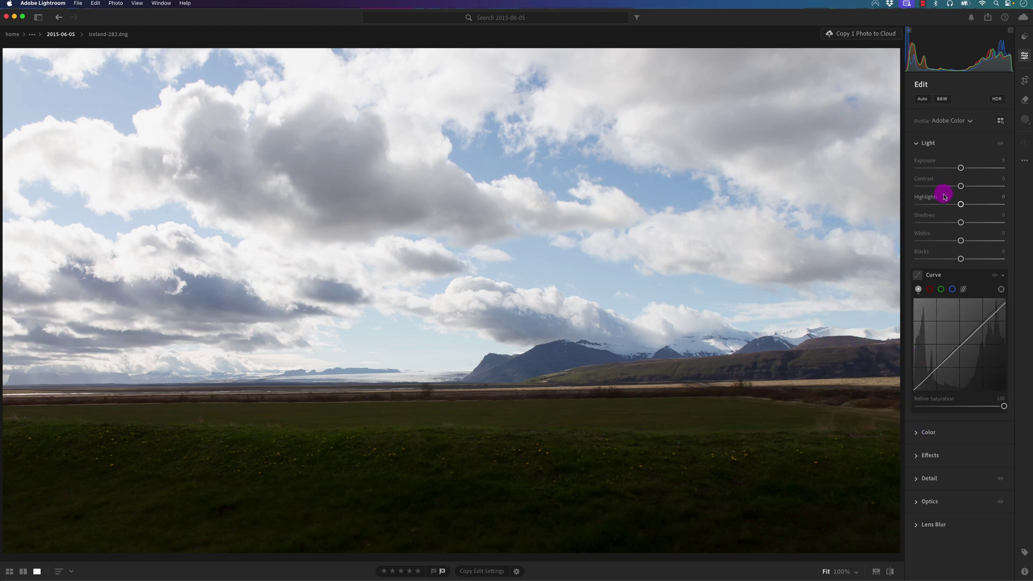
- Expand the Color panel and switch Color Grading to the Global wheel view
left_click(922, 432)
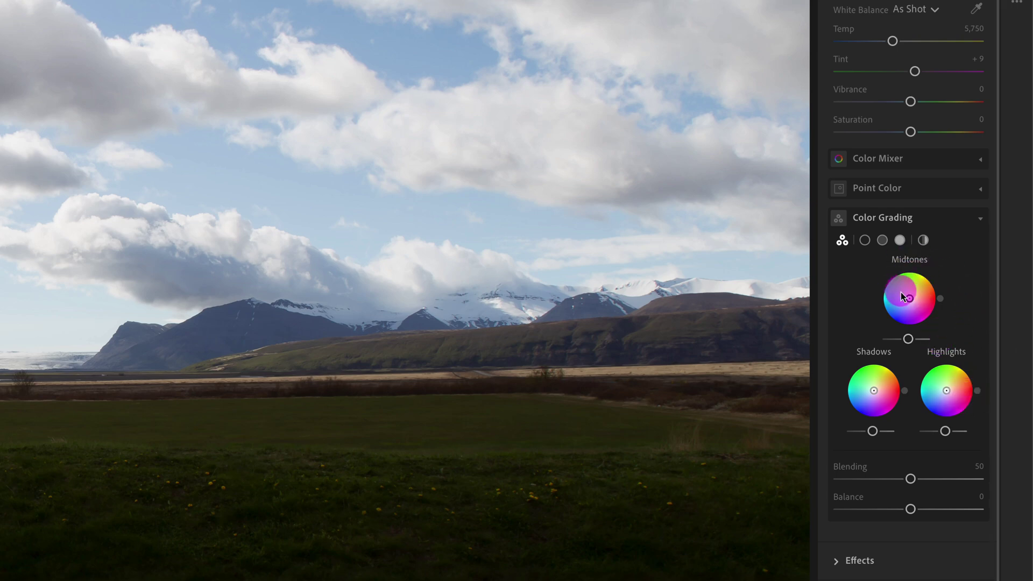
left_click(923, 240)
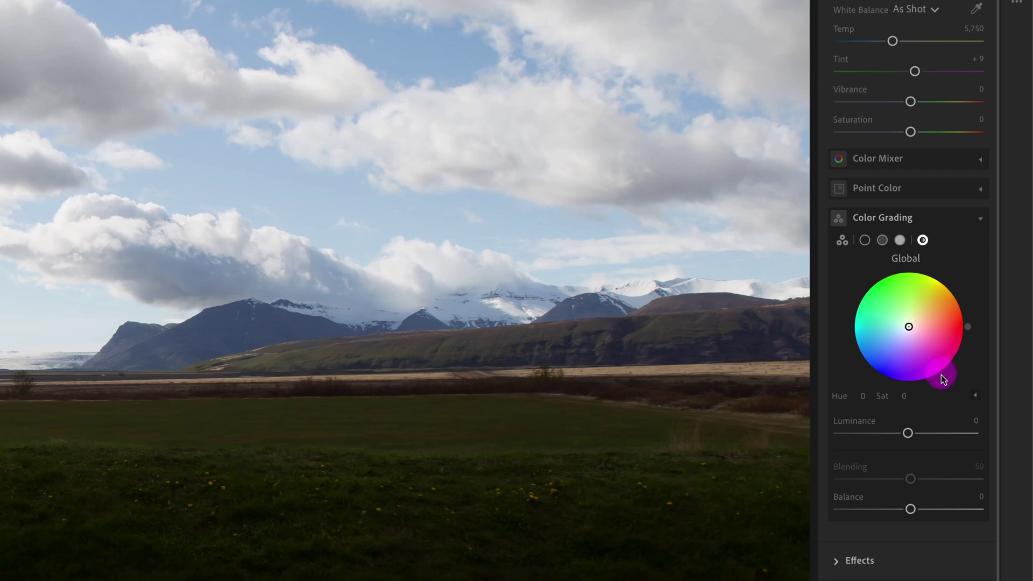
- Back on the three-way wheels, tint the shadows cyan and lower their luminance
left_click(842, 242)
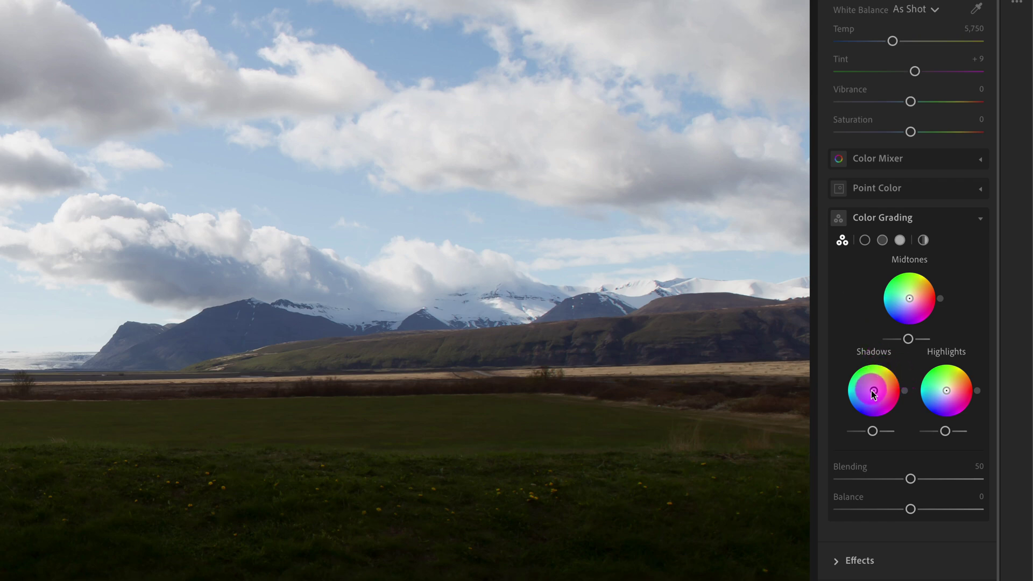
mouse_move(872, 391)
left_mouse_down()
mouse_move(844, 393)
mouse_move(868, 392)
left_mouse_up()
left_click(873, 432)
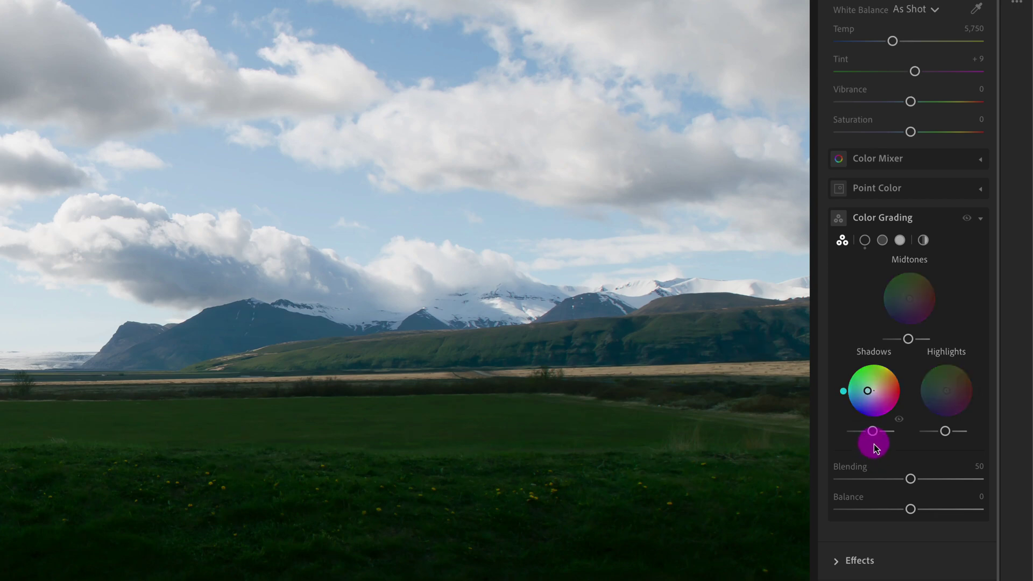
mouse_move(874, 435)
left_mouse_down()
mouse_move(856, 434)
mouse_move(871, 438)
left_mouse_up()
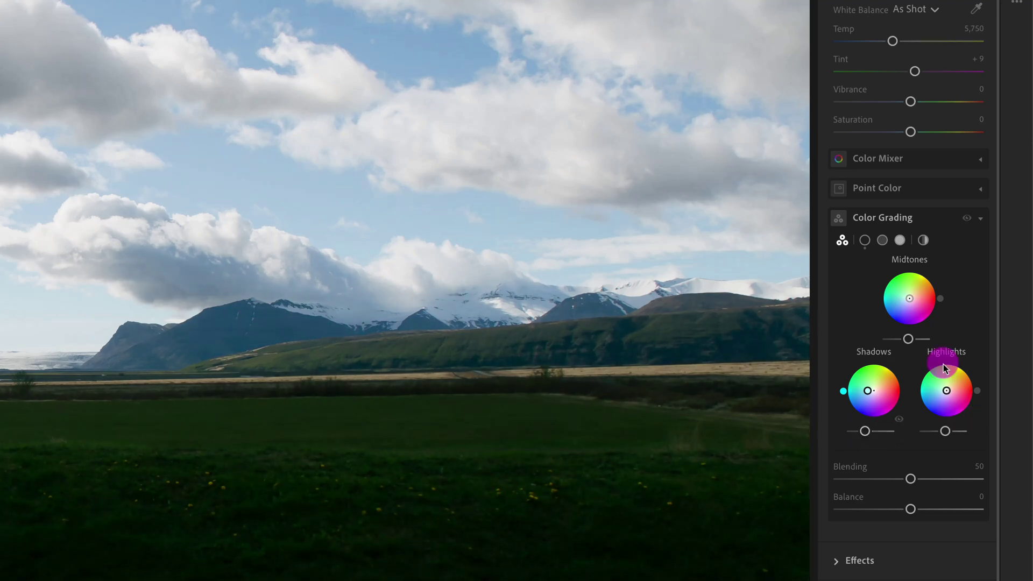
- Tint the highlights red (hue about 359, saturation about 46) and fine-tune their luminance
left_click(946, 391)
left_click_drag(948, 395, 959, 397)
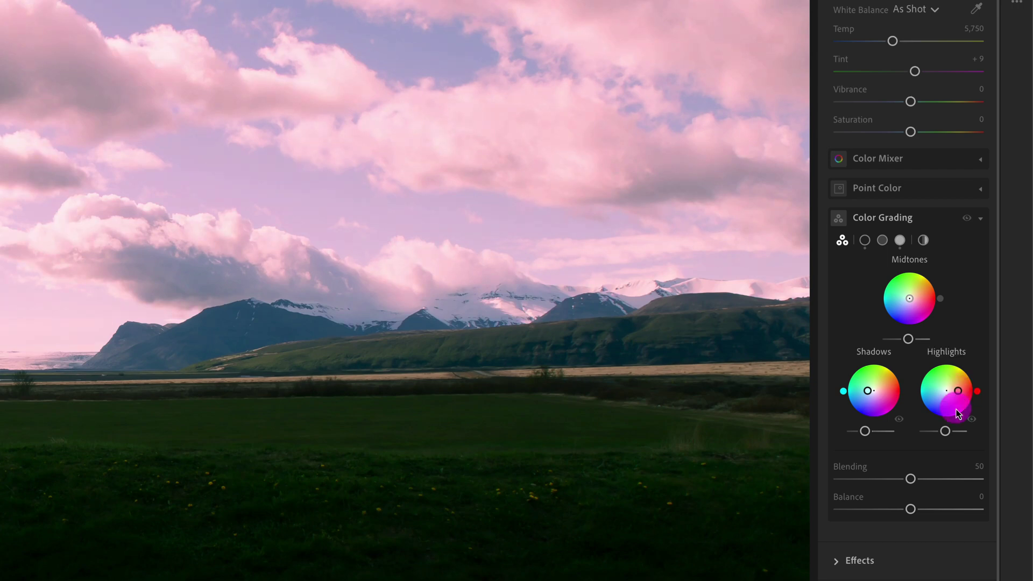
left_click(946, 433)
mouse_move(947, 435)
left_mouse_down()
mouse_move(932, 435)
mouse_move(956, 435)
left_mouse_up()
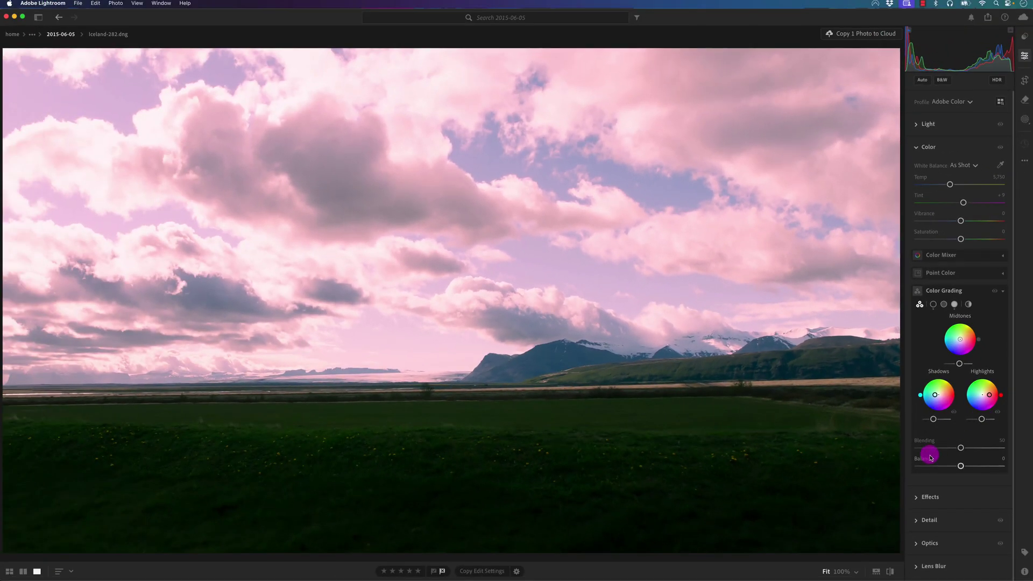
- Compare the photo with the unedited original, then return to the pink-and-cyan edit
left_click(891, 574)
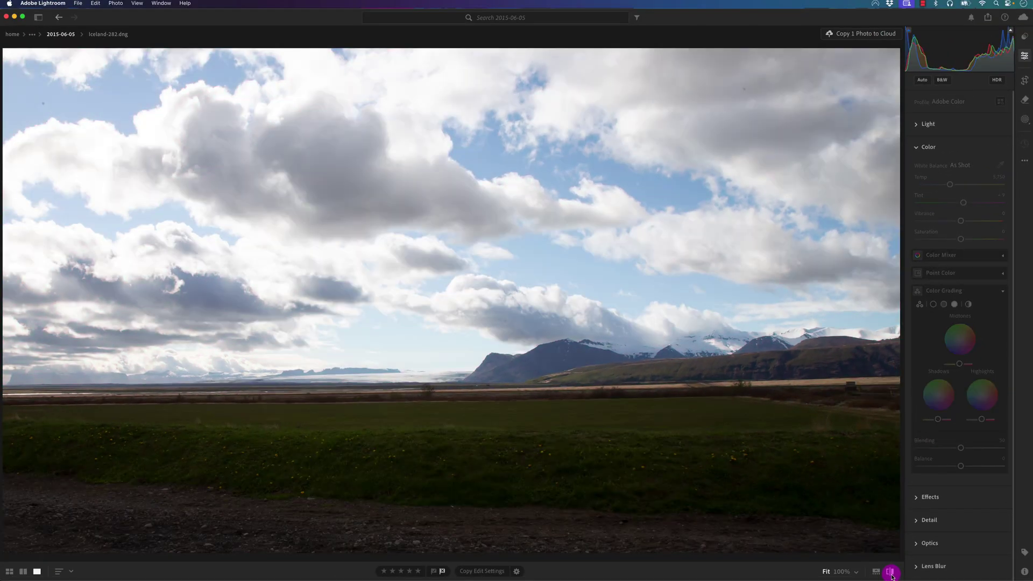
left_click(892, 574)
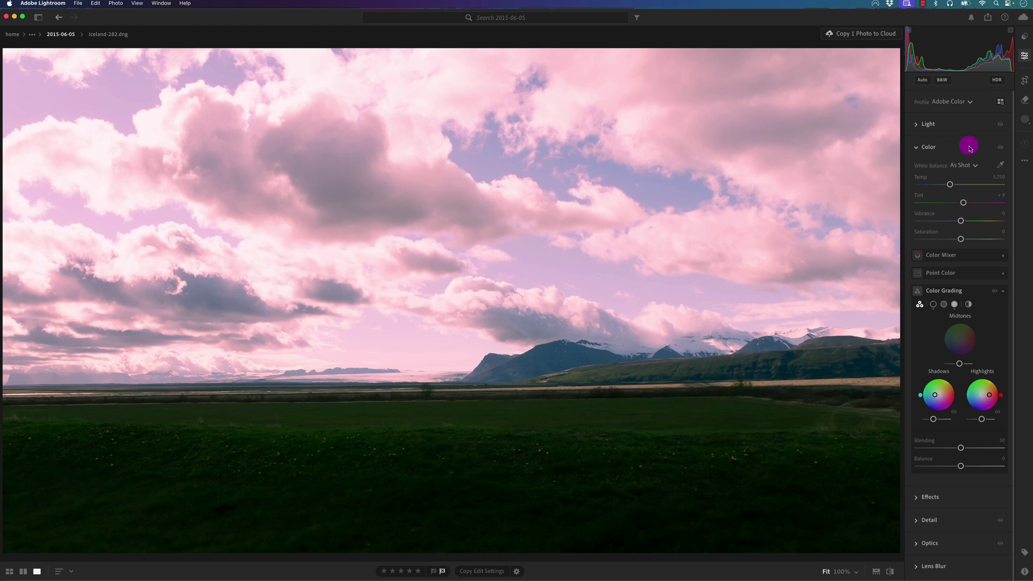
- Create a Linear Gradient mask drawn down from the upper-left sky
left_click(1025, 123)
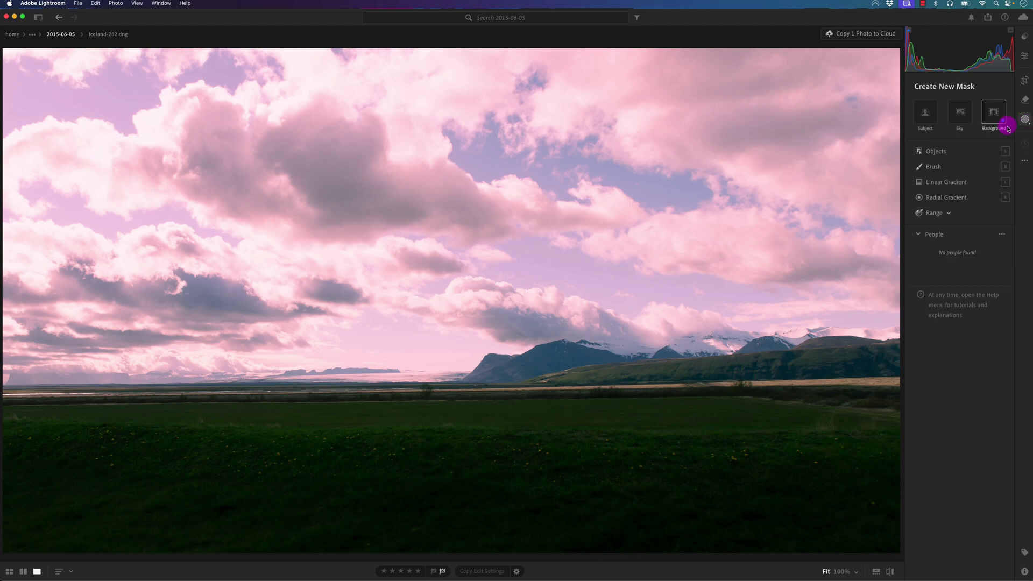
left_click(924, 184)
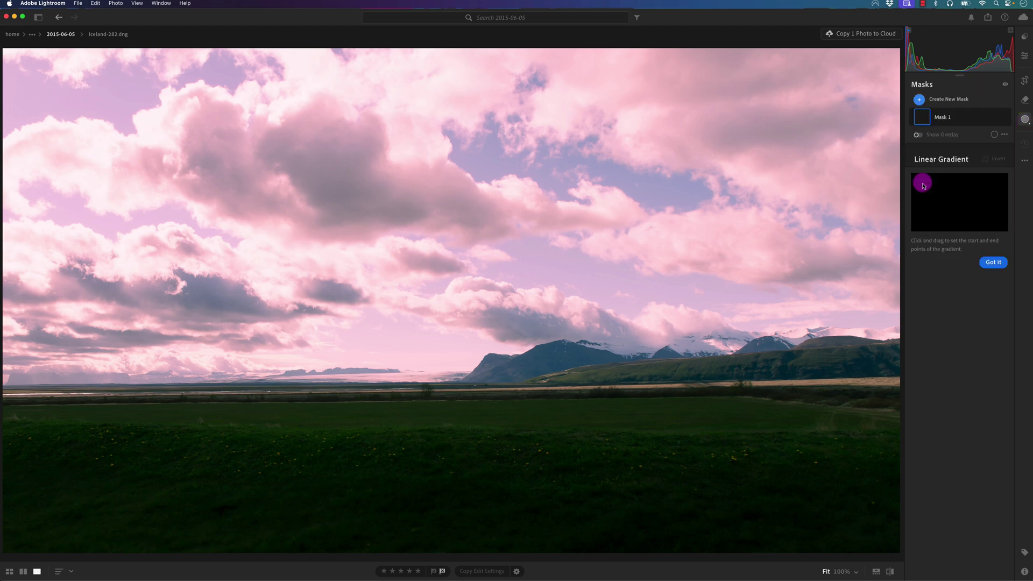
left_click(920, 100)
left_click(921, 101)
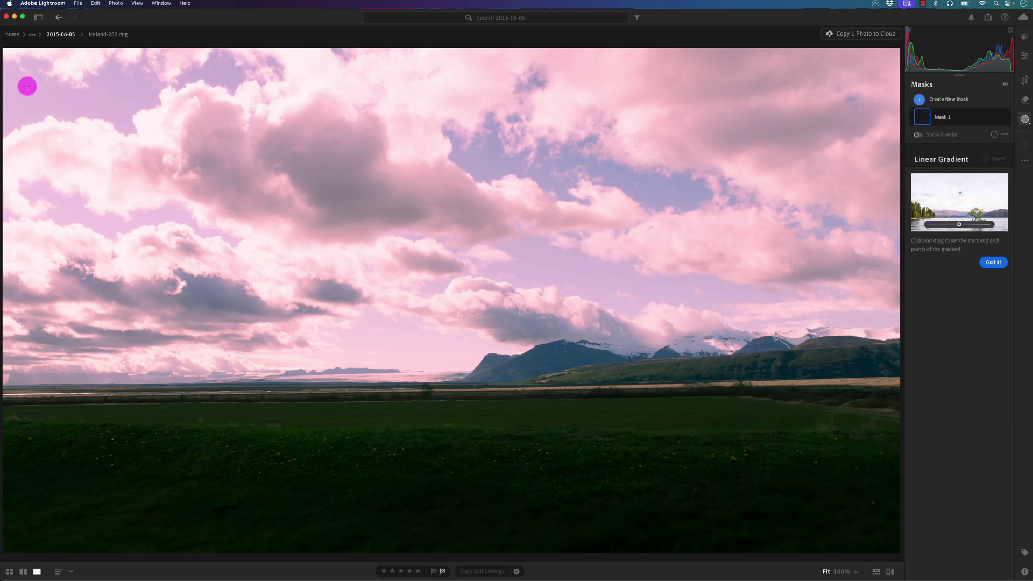
left_click_drag(40, 72, 143, 341)
- Move and rotate the gradient steeper so it fades diagonally toward the horizon
left_click_drag(92, 211, 140, 191)
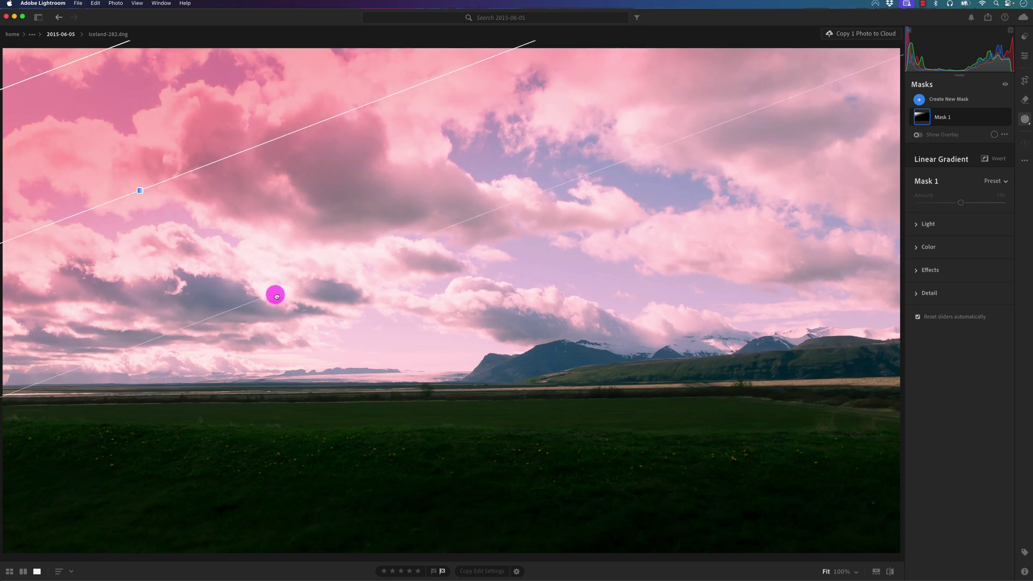
left_click_drag(276, 295, 251, 254)
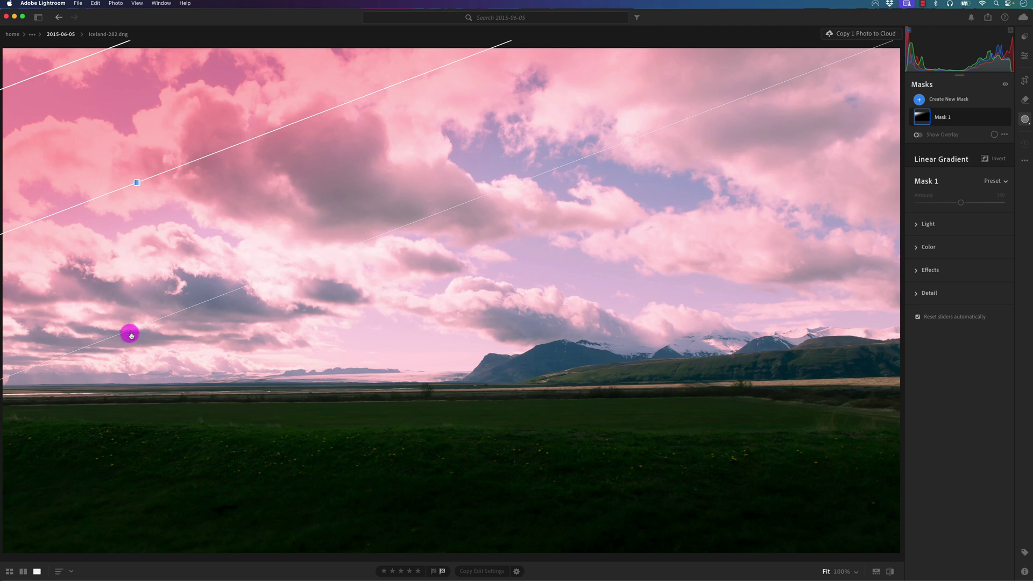
left_click_drag(131, 336, 289, 221)
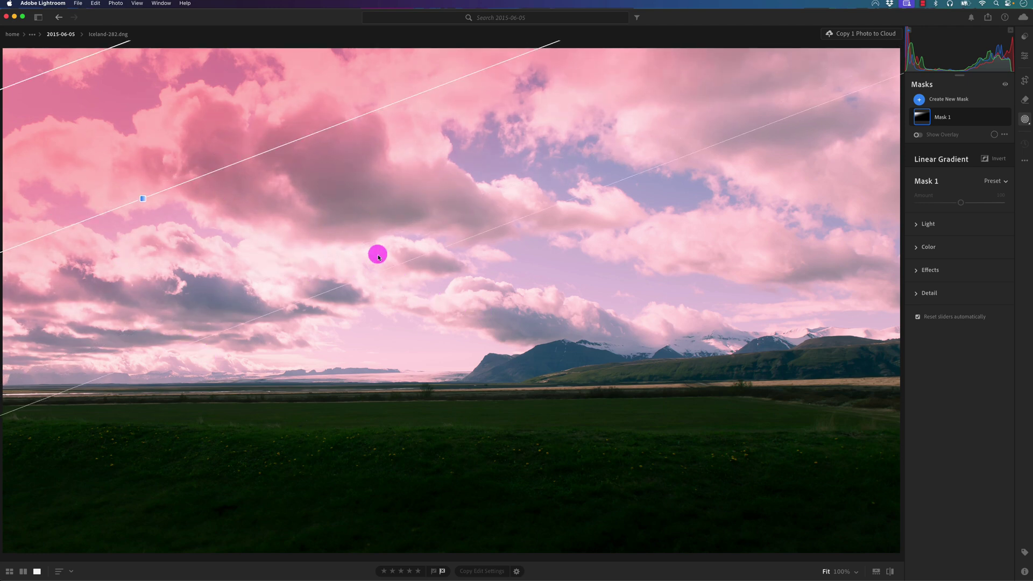
left_click_drag(142, 198, 163, 205)
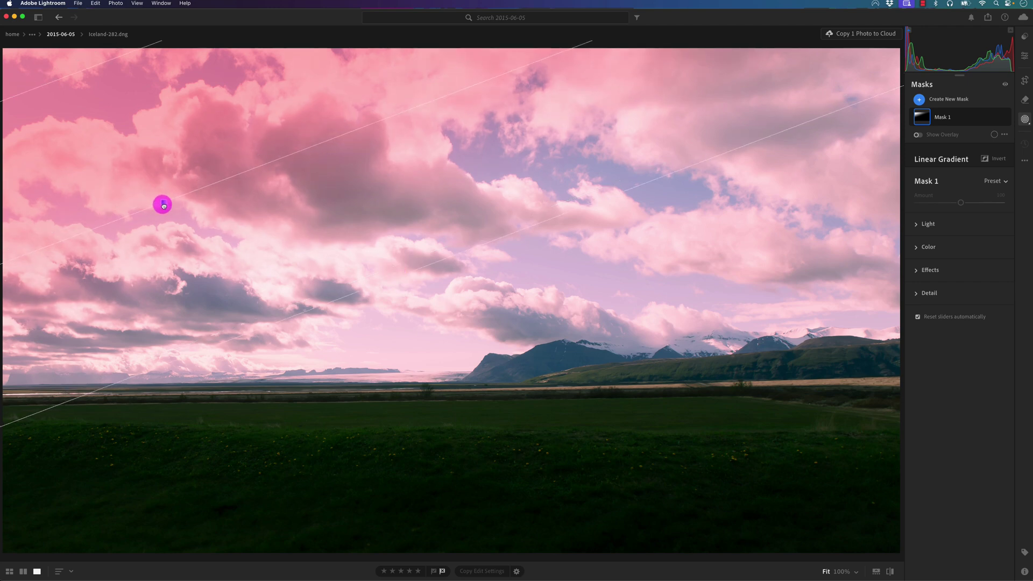
- Warm Mask 1's sky to Temp about +58, and move the gradient up-left at a steeper angle
left_click(921, 247)
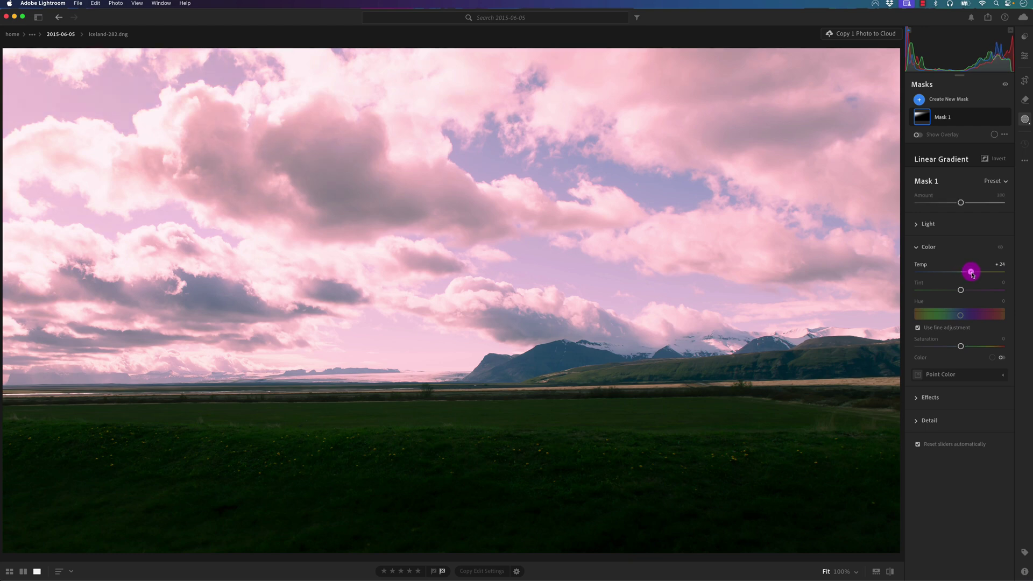
mouse_move(977, 275)
left_mouse_down()
mouse_move(994, 273)
mouse_move(976, 277)
left_mouse_up()
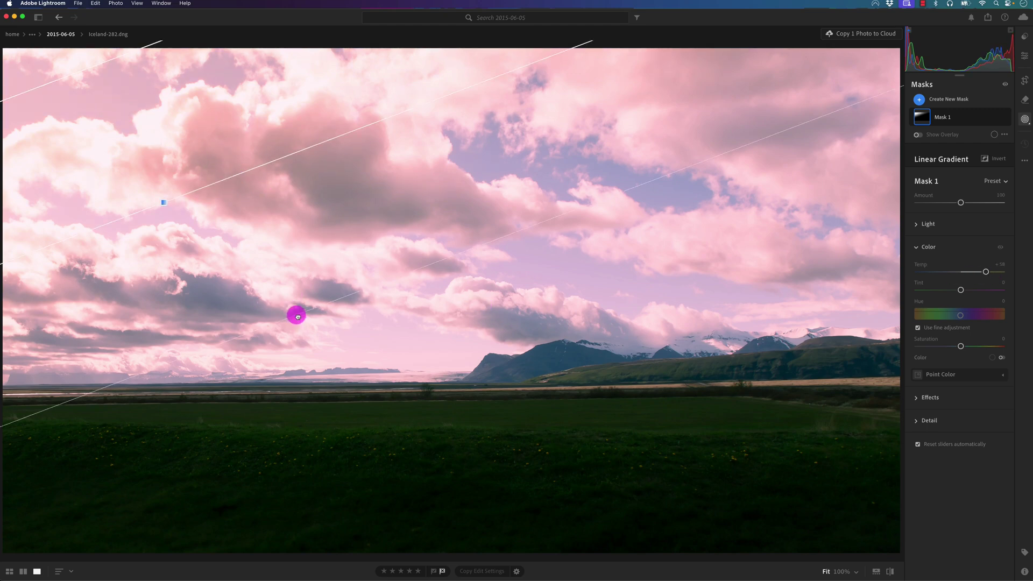
left_click_drag(297, 316, 265, 243)
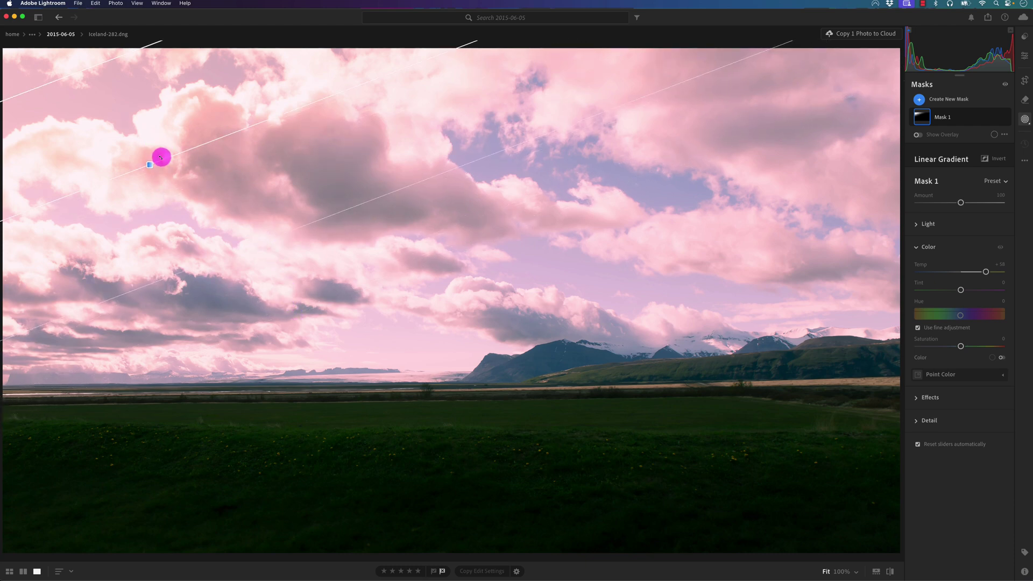
left_click_drag(160, 158, 170, 177)
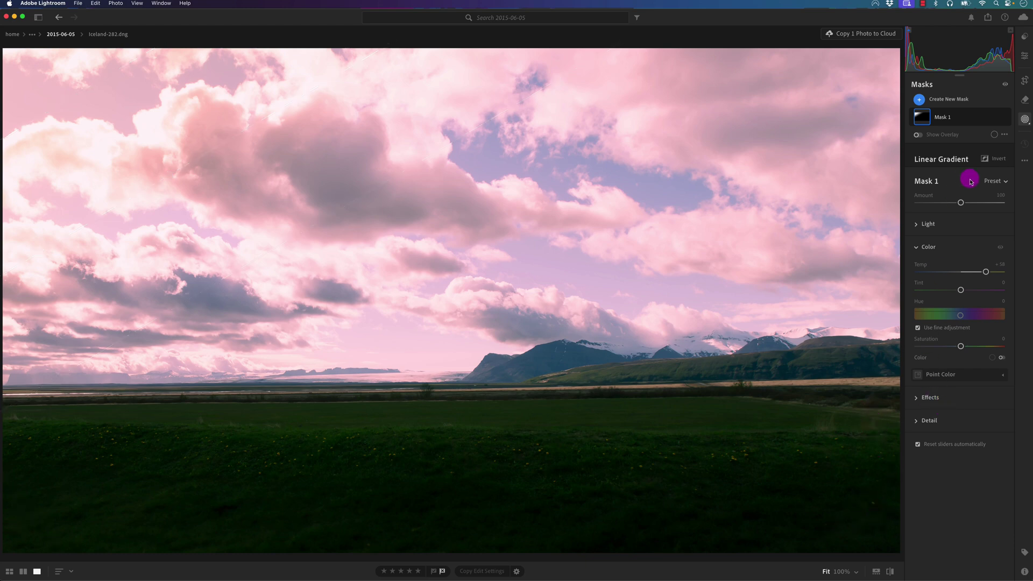
- Add Mask 2 as a radial gradient over the sky, then shift, rotate, heighten and widen it leftward
left_click(920, 100)
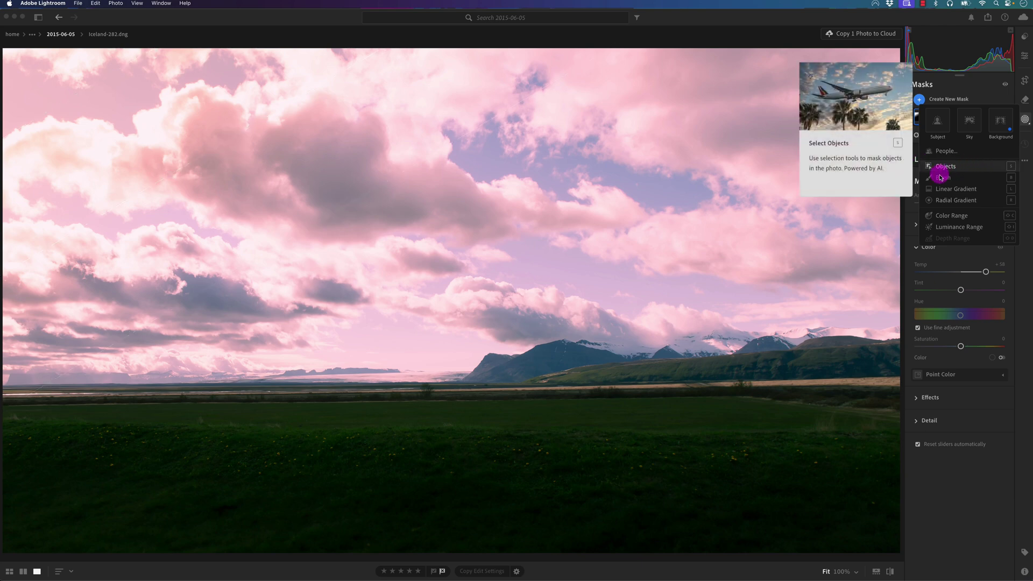
left_click(955, 200)
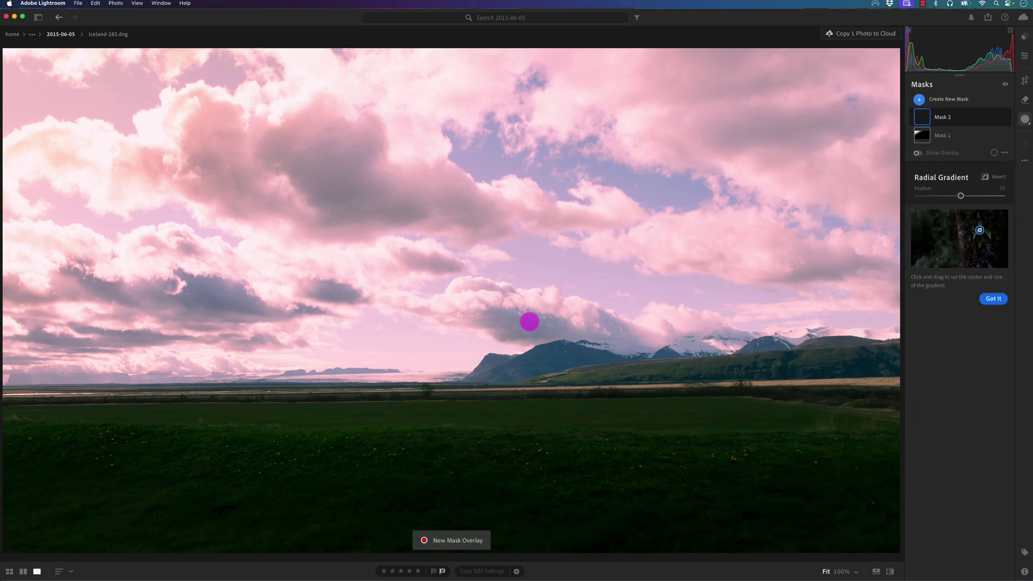
left_click_drag(403, 346, 658, 486)
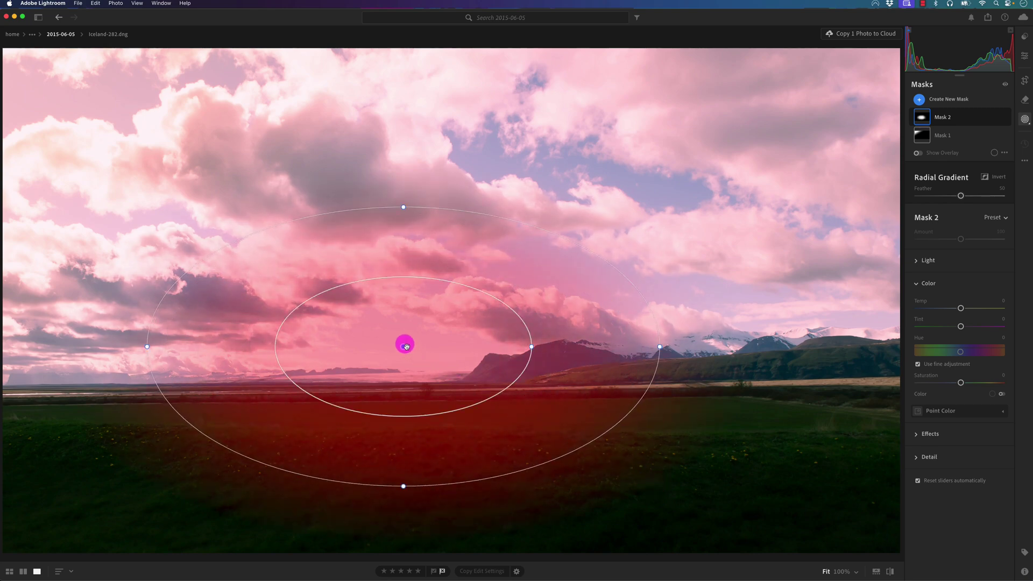
left_click_drag(405, 341, 460, 351)
left_click_drag(459, 216, 455, 155)
left_click_drag(456, 358, 460, 348)
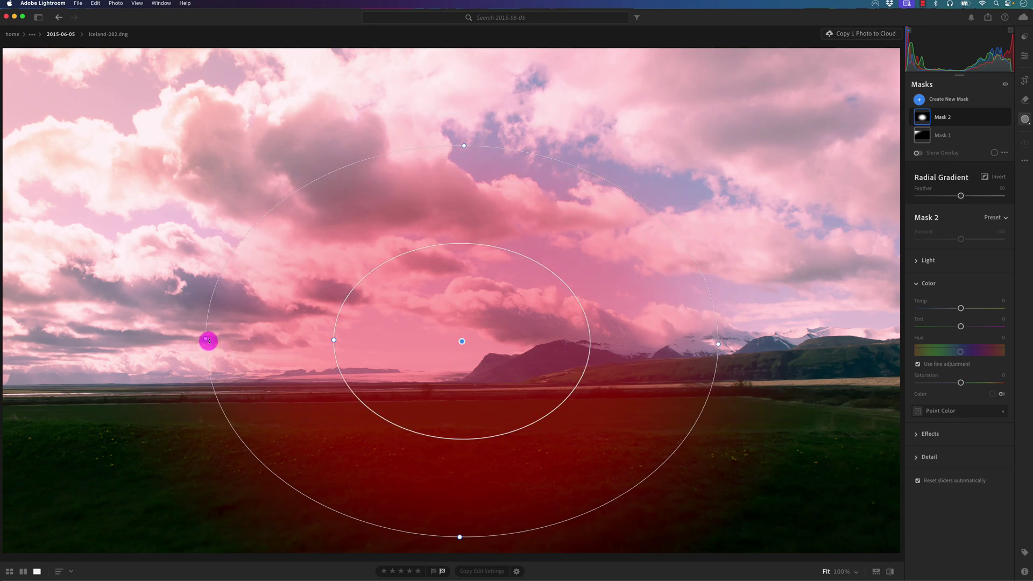
left_click_drag(205, 341, 71, 342)
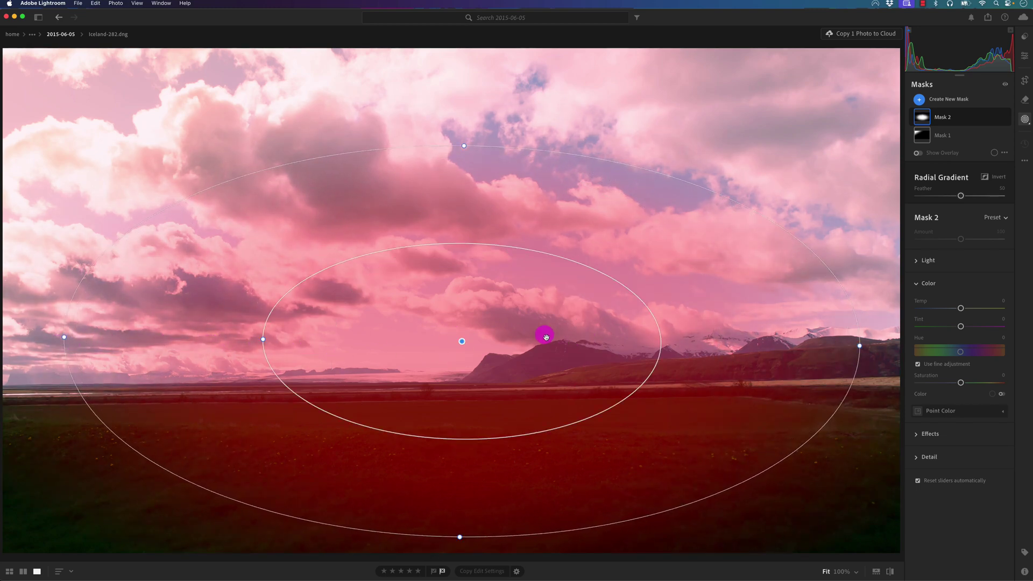
- Refine the radial gradient: pull in its right and bottom edges, tilt it, and raise it
left_click_drag(459, 342, 459, 335)
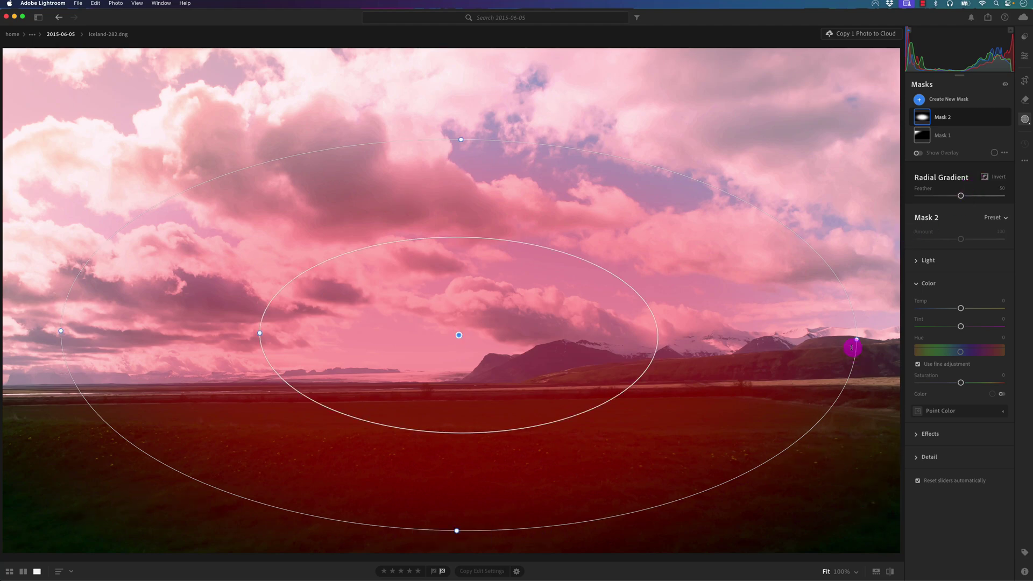
left_click_drag(856, 340, 768, 340)
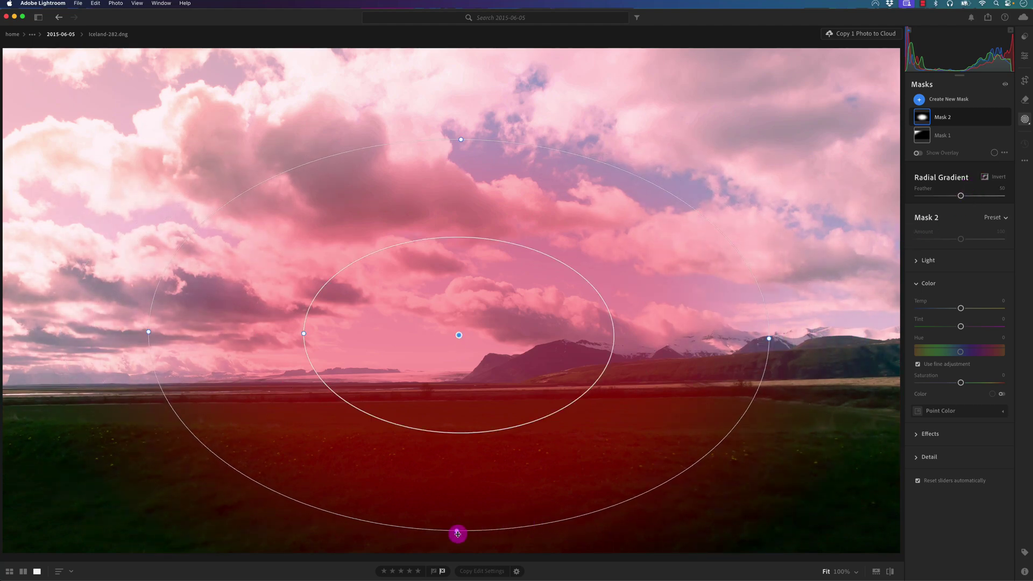
left_click_drag(459, 532, 457, 483)
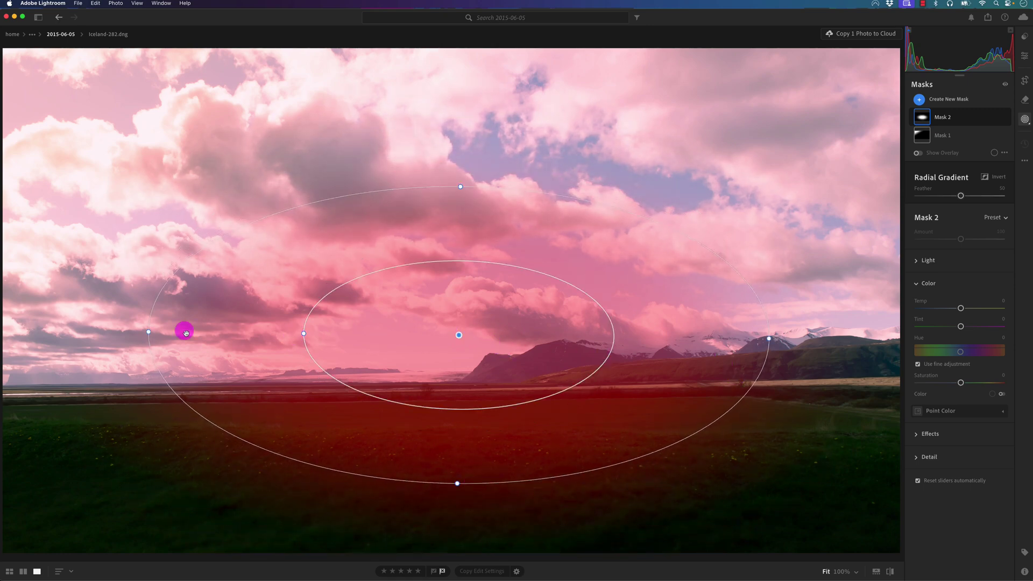
left_click_drag(139, 333, 69, 337)
left_click_drag(468, 307, 469, 283)
left_click_drag(457, 162, 459, 141)
left_click_drag(461, 300, 443, 290)
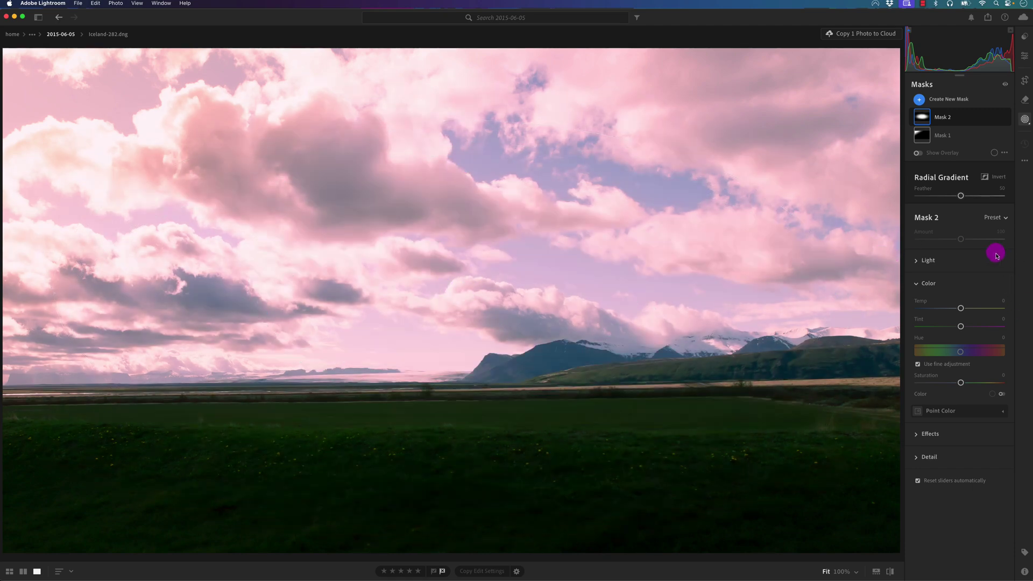
- Lower Shadows and Exposure inside the radial Mask 2
left_click(917, 262)
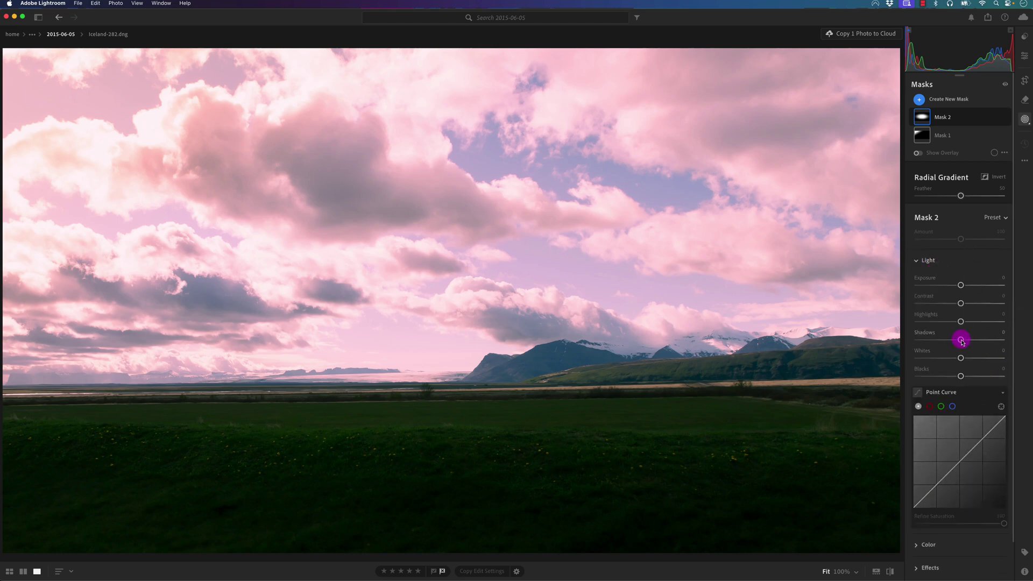
left_click_drag(960, 339, 951, 341)
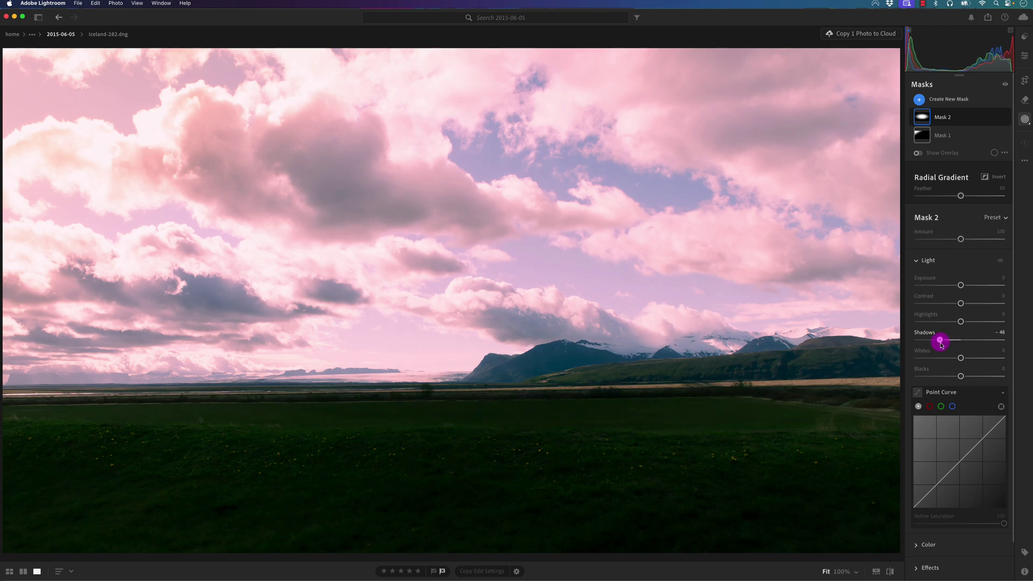
left_click(961, 289)
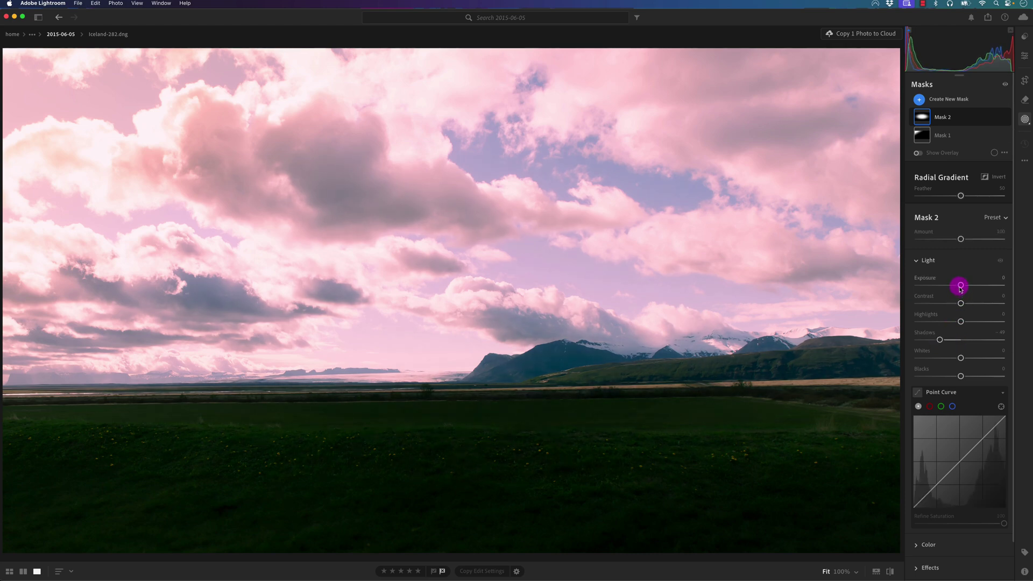
left_click_drag(960, 289, 955, 288)
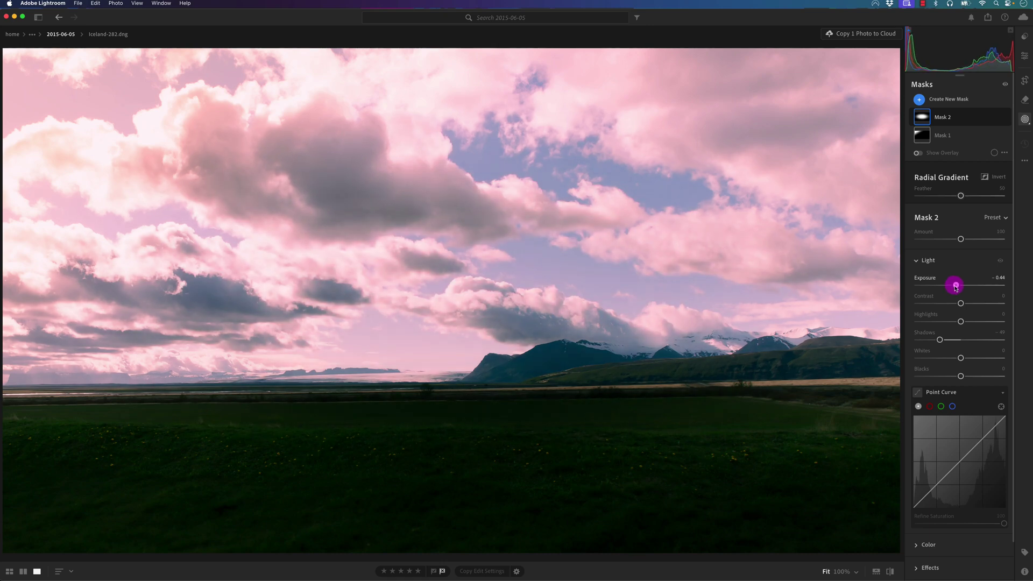
- Invert Mask 2, reset its Exposure to 0, settle Shadows at -12, and return to Edit
left_click(984, 217)
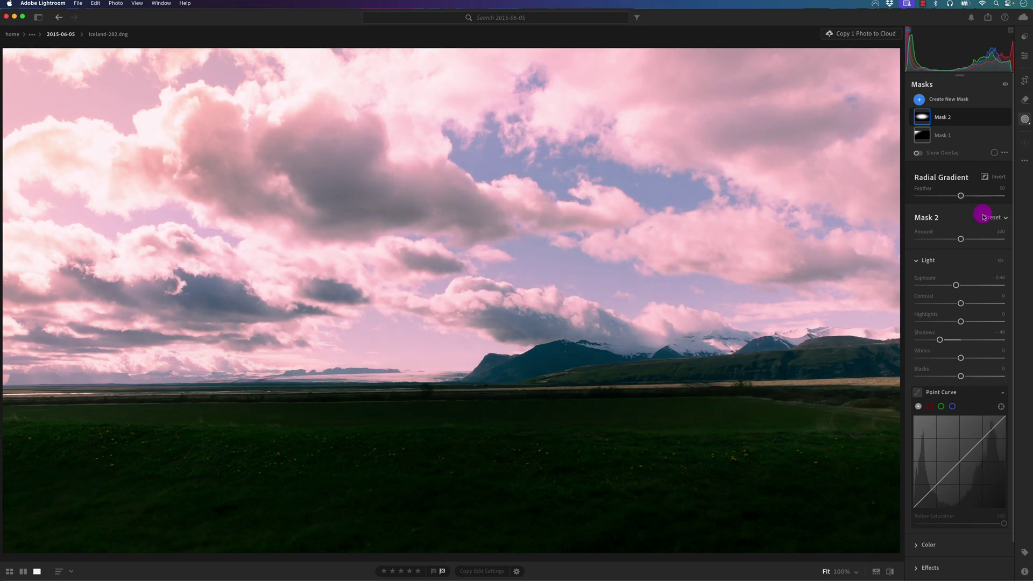
left_click(986, 180)
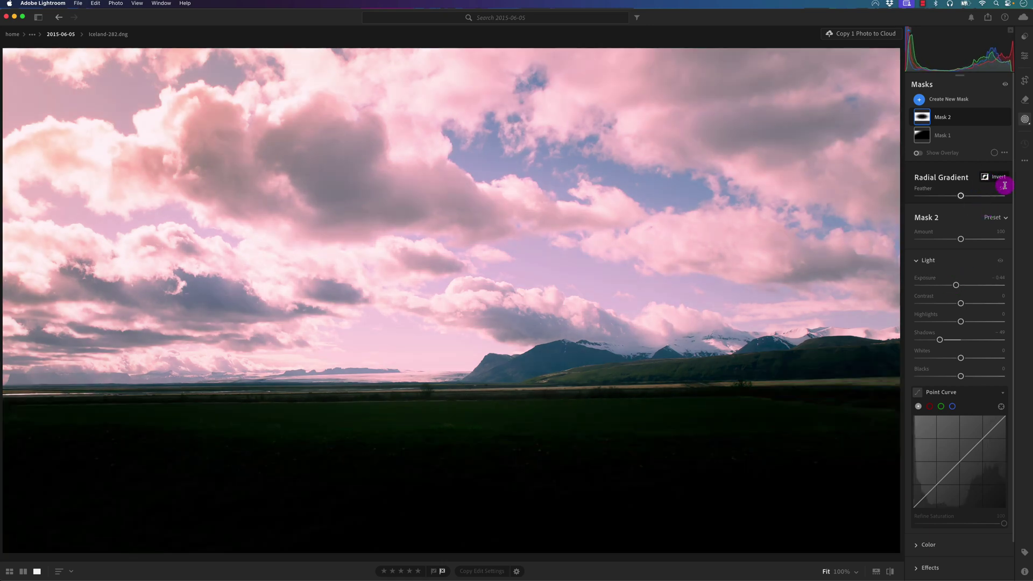
double_click(959, 286)
left_click_drag(940, 339, 962, 347)
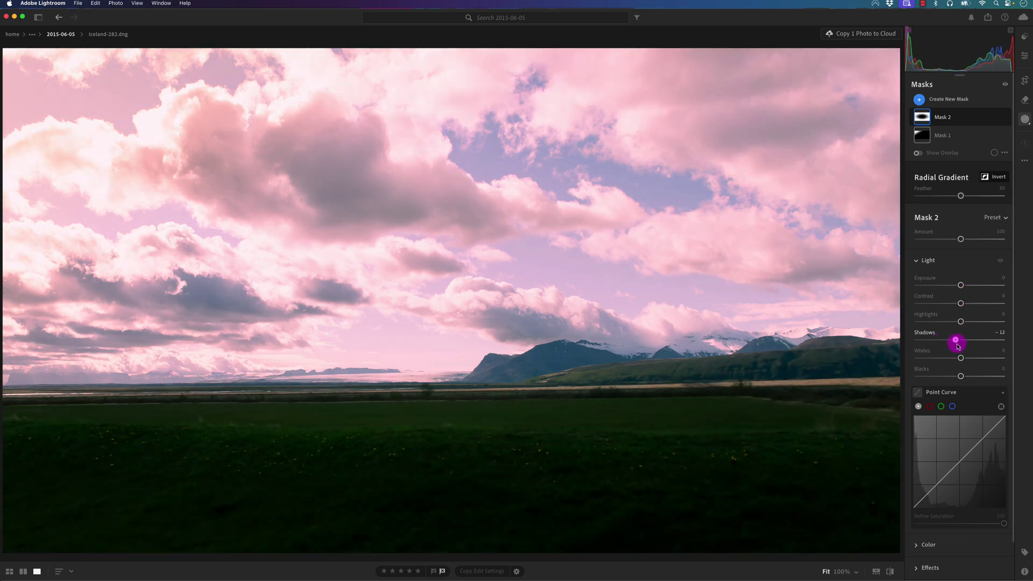
left_click(1025, 54)
left_click(1027, 56)
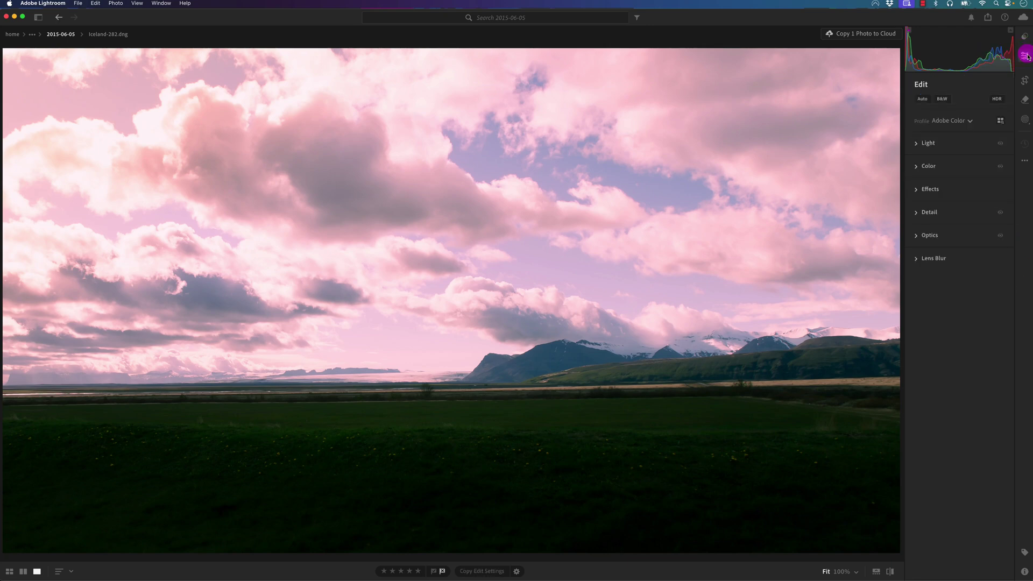
- Set the Effects Vignette to about -17 to darken the corners
left_click(920, 191)
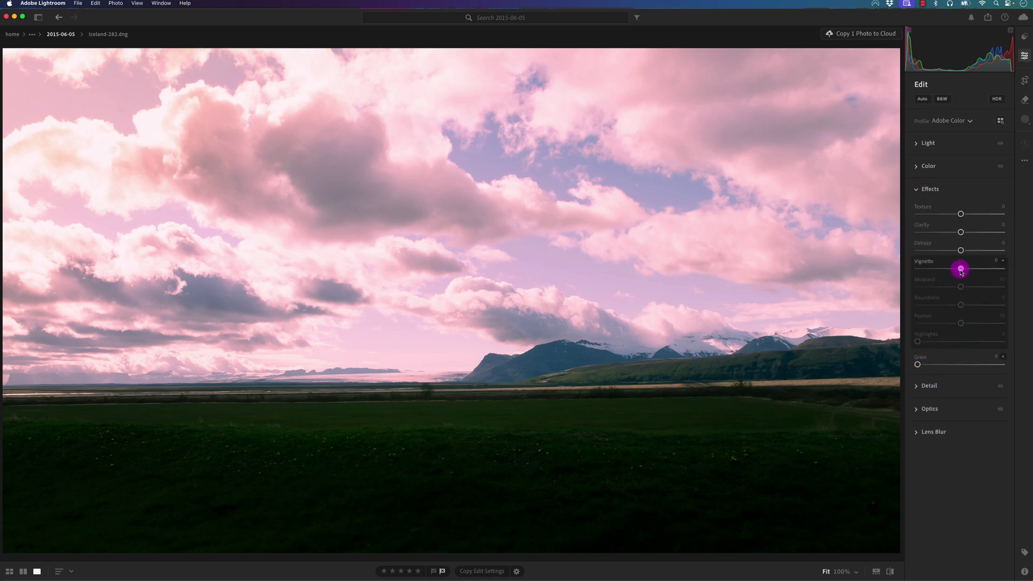
left_click_drag(961, 272, 954, 271)
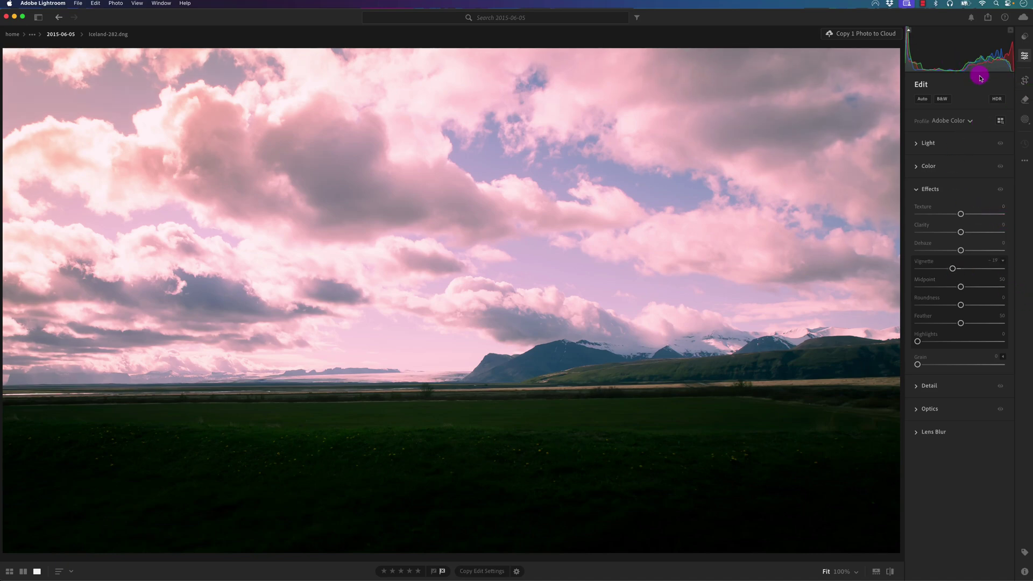
- Reselect Mask 2 in Masking and ease its Light Shadows to about -5
left_click(1025, 121)
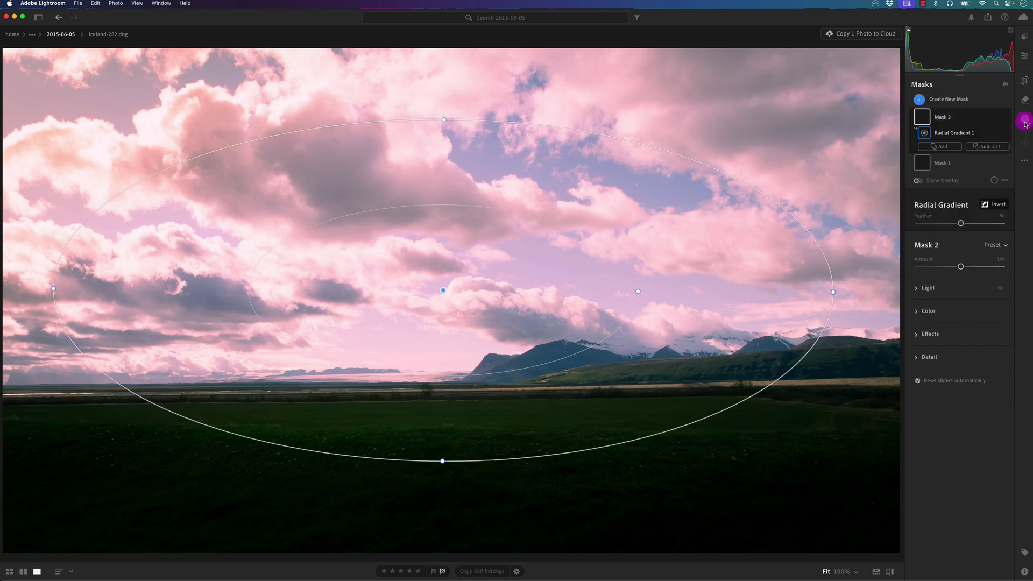
left_click(931, 135)
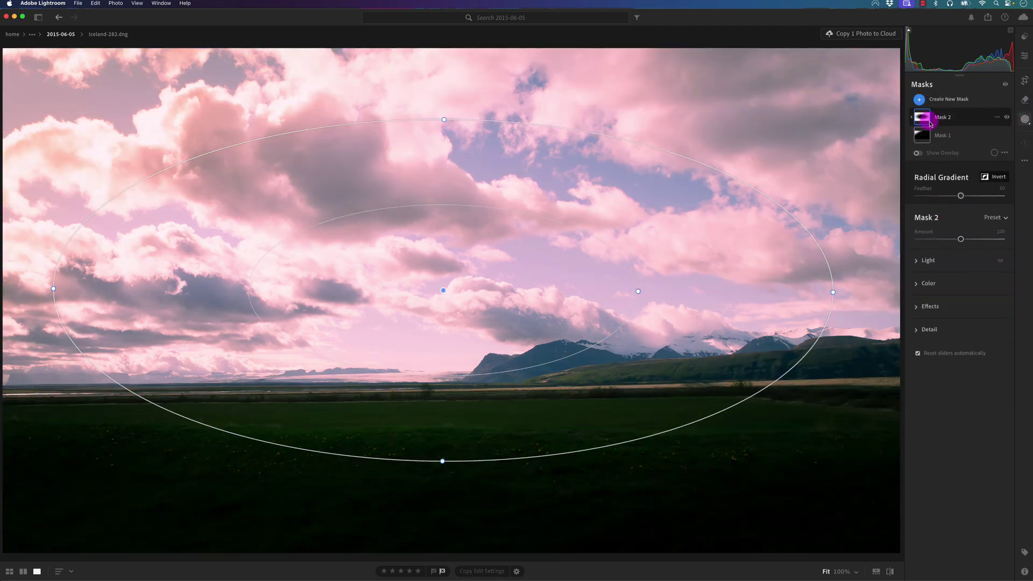
left_click(927, 122)
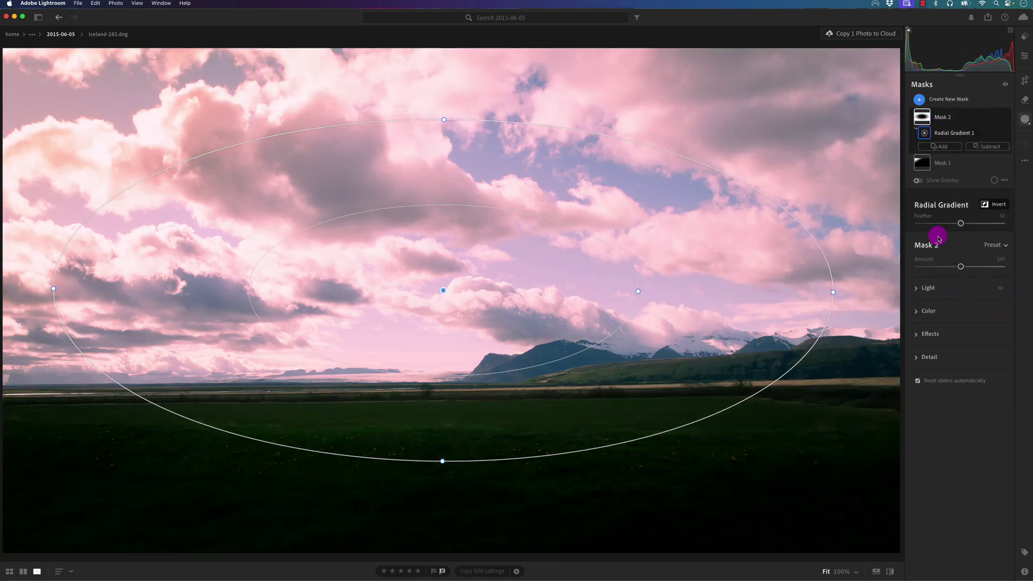
left_click(919, 293)
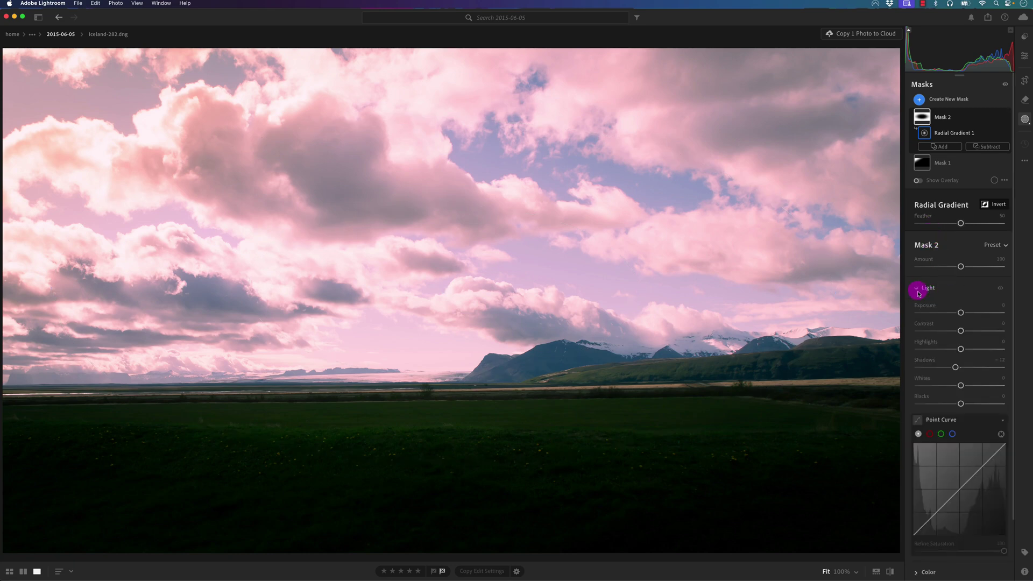
left_click(955, 367)
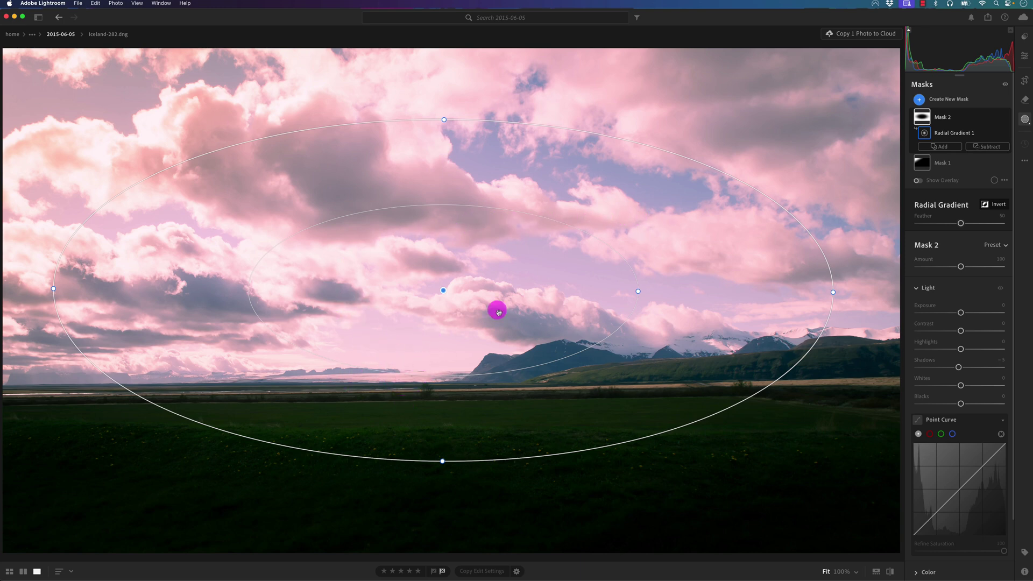
- Draw Mask 3 as a flat radial gradient along the horizon, nudged slightly right
left_click(919, 100)
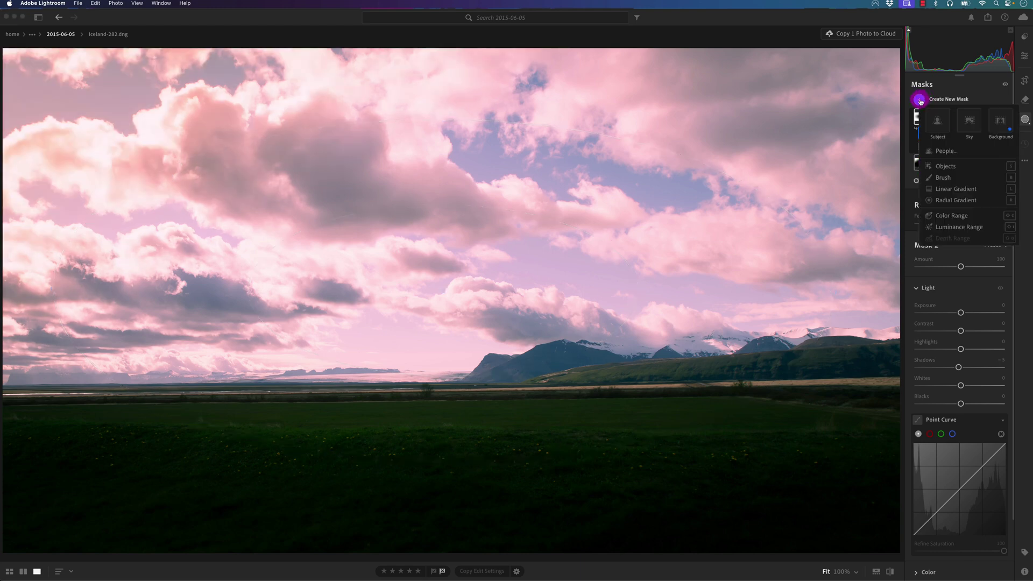
left_click(956, 200)
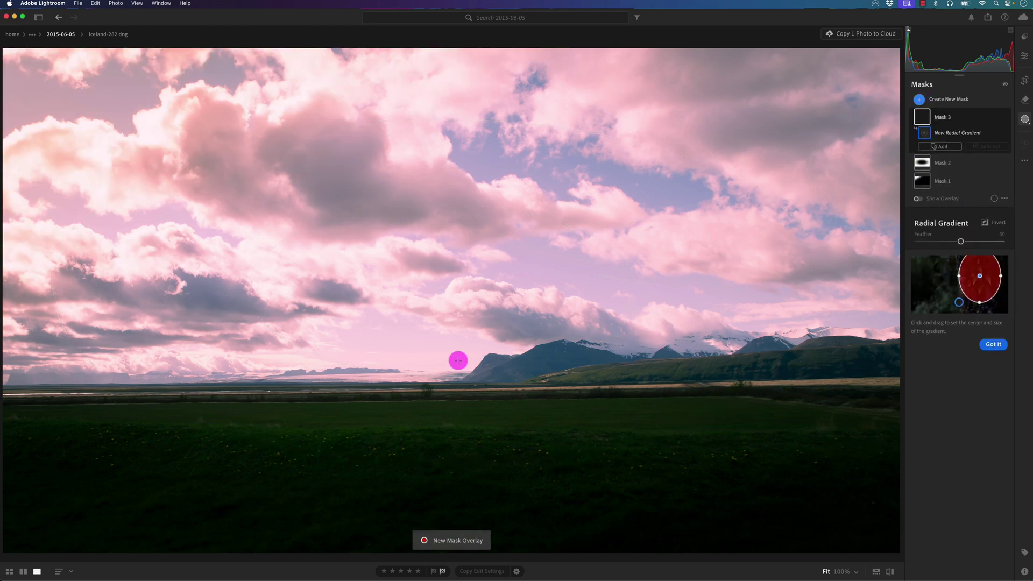
left_click_drag(353, 357, 515, 385)
left_click_drag(358, 362, 397, 396)
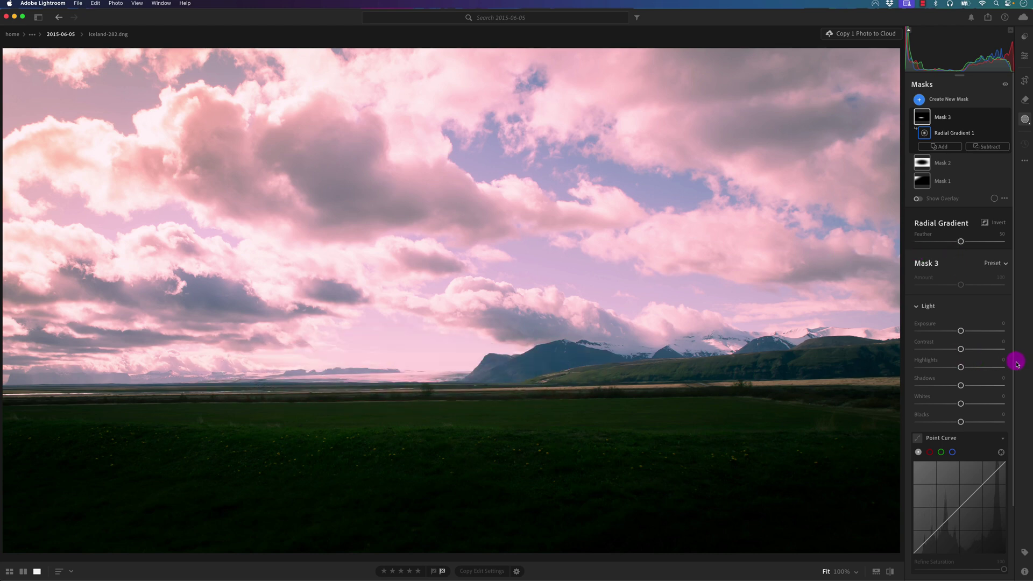
- Add a midtone point to Mask 3's Point Curve, pull it slightly darker, and toggle it to compare
scroll(1015, 358, "down", 3)
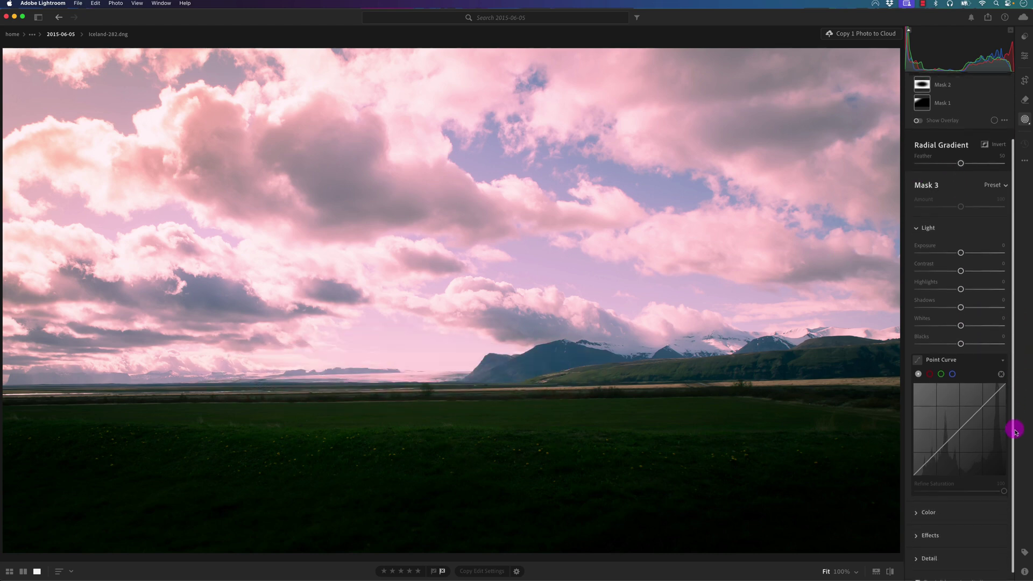
left_click(964, 416)
left_click_drag(965, 421, 969, 421)
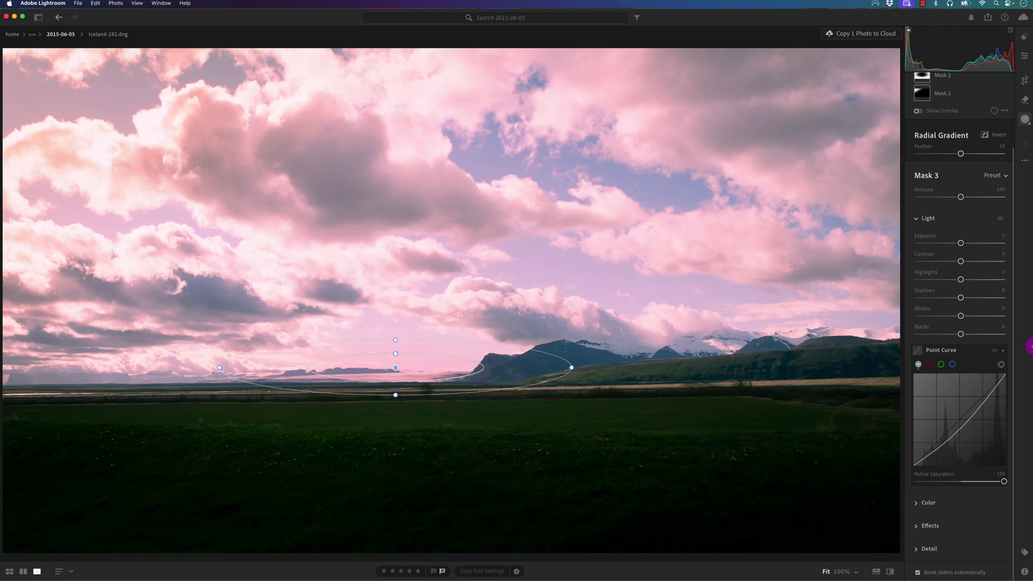
left_click(996, 352)
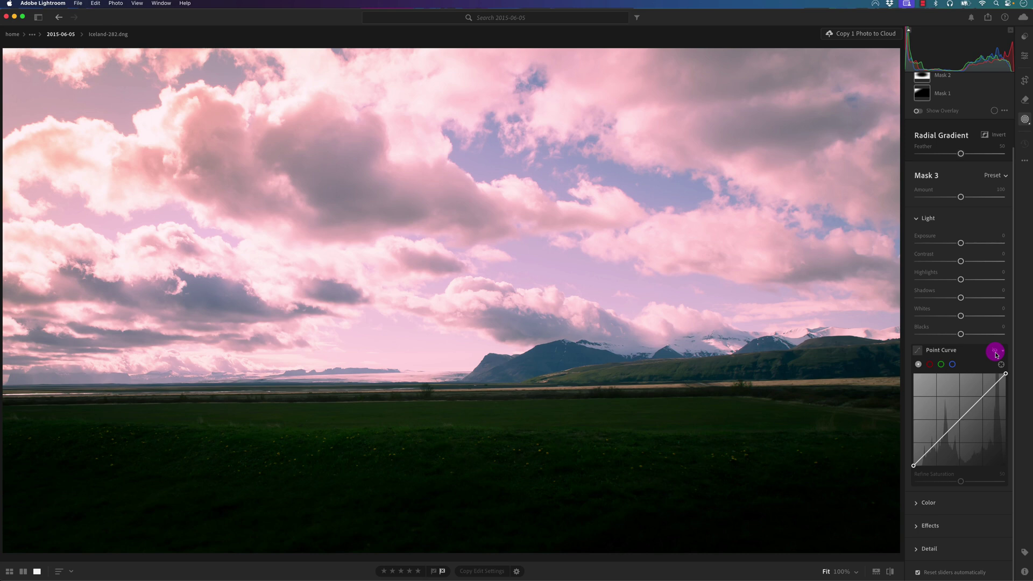
left_click(996, 353)
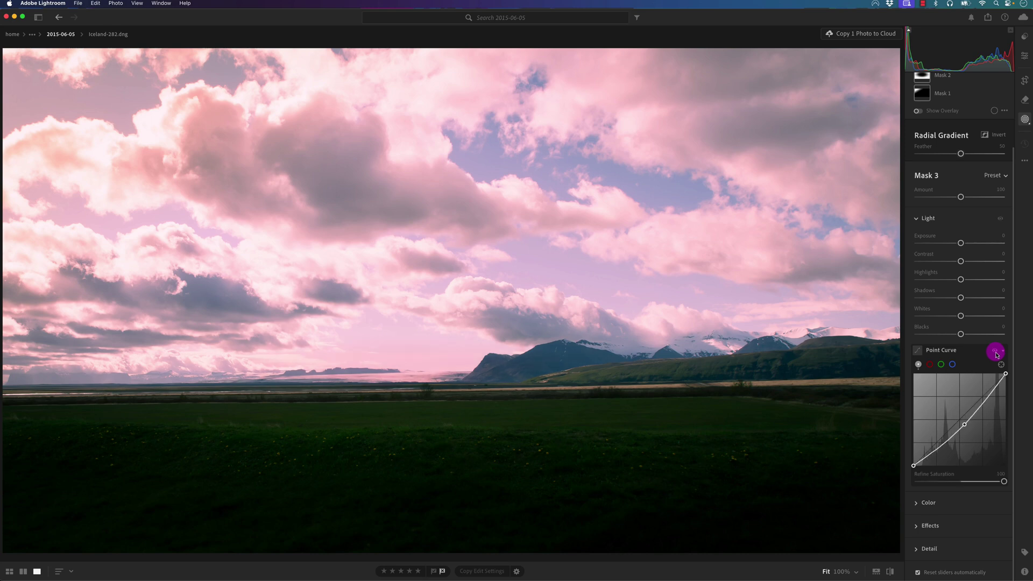
left_click(997, 347)
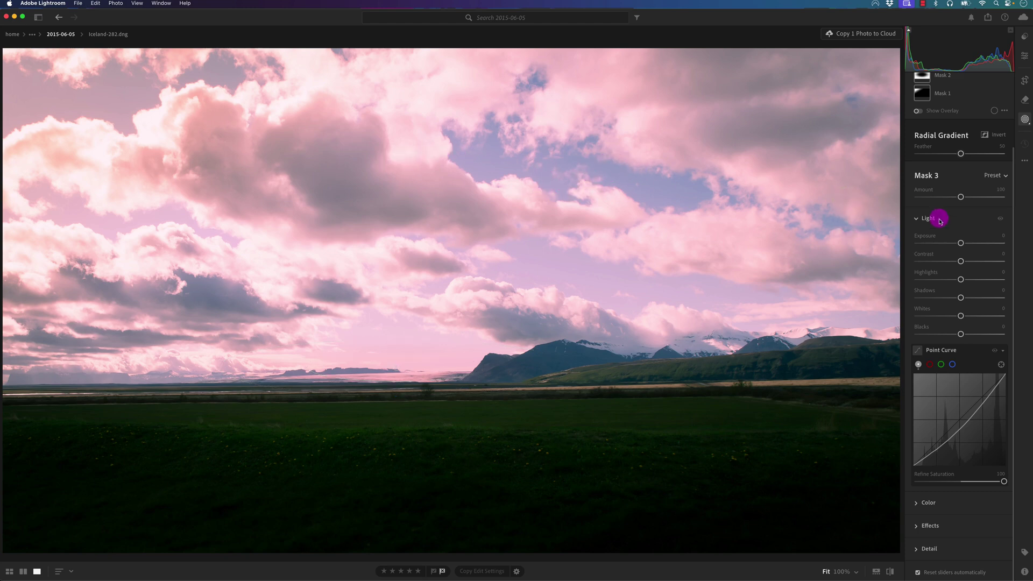
- Select Mask 2 and raise its Color Saturation to about +53
left_click_drag(1015, 189, 1017, 108)
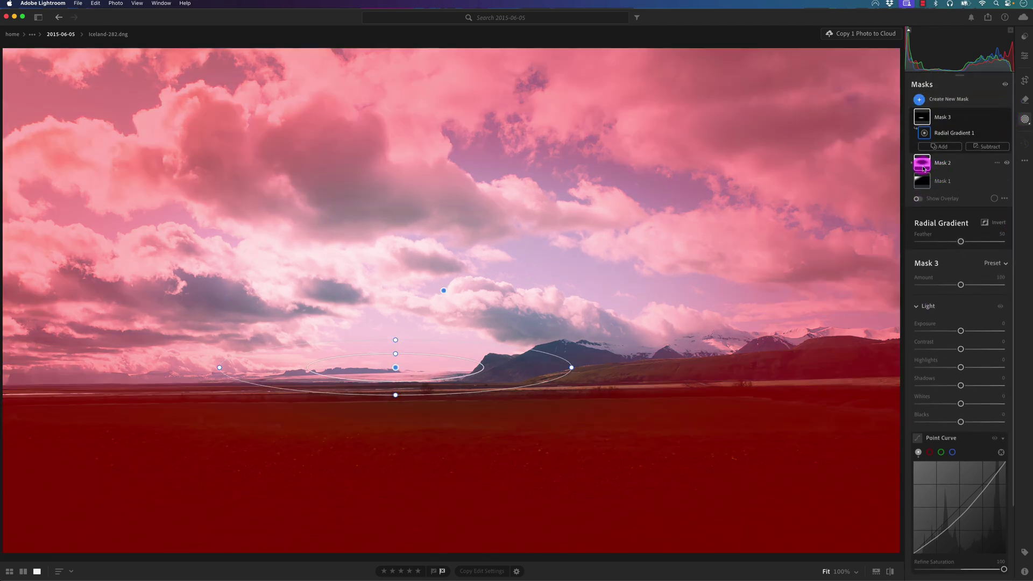
left_click(924, 168)
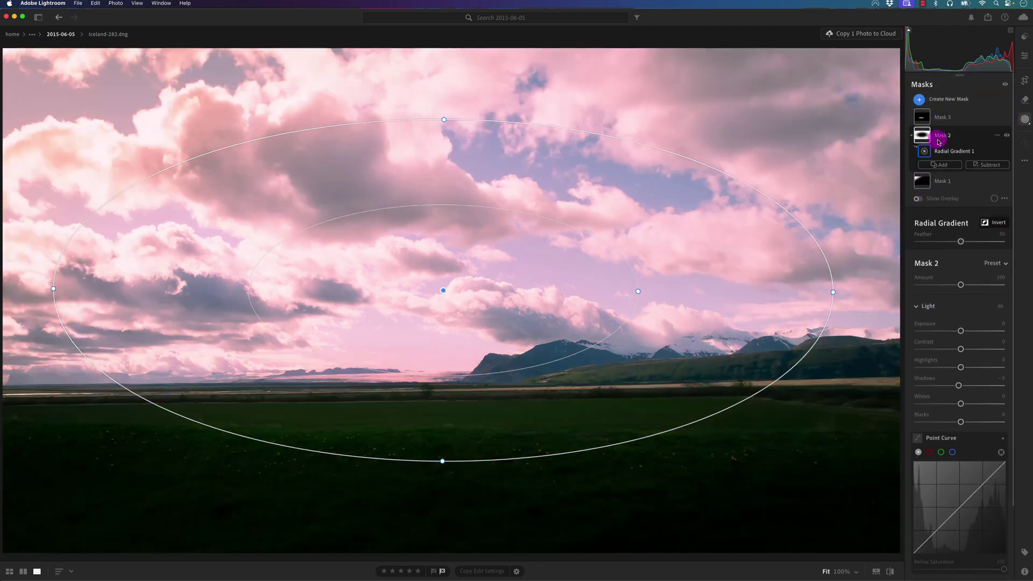
scroll(1008, 351, "down", 3)
left_click(976, 497)
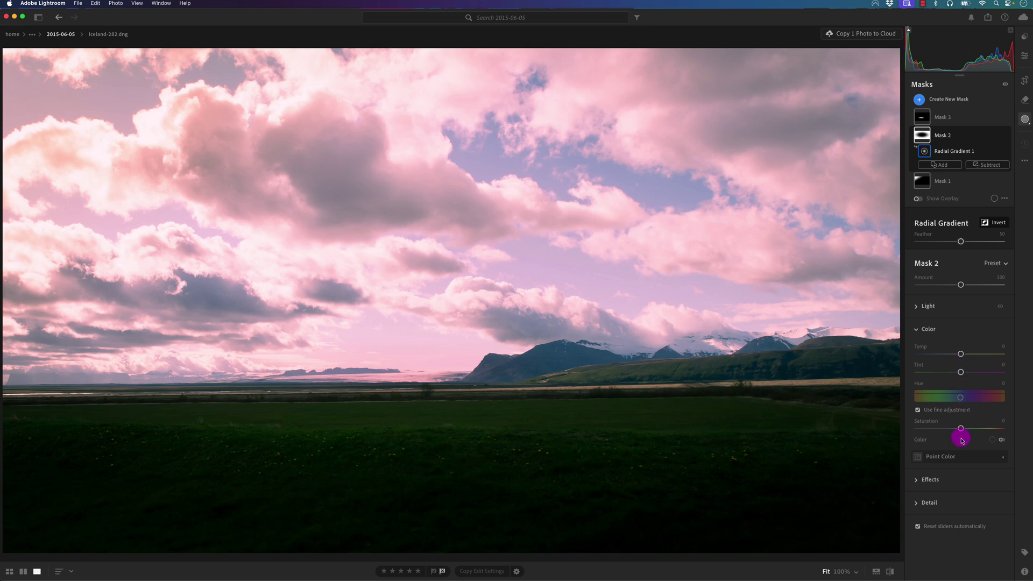
left_click_drag(962, 431, 984, 429)
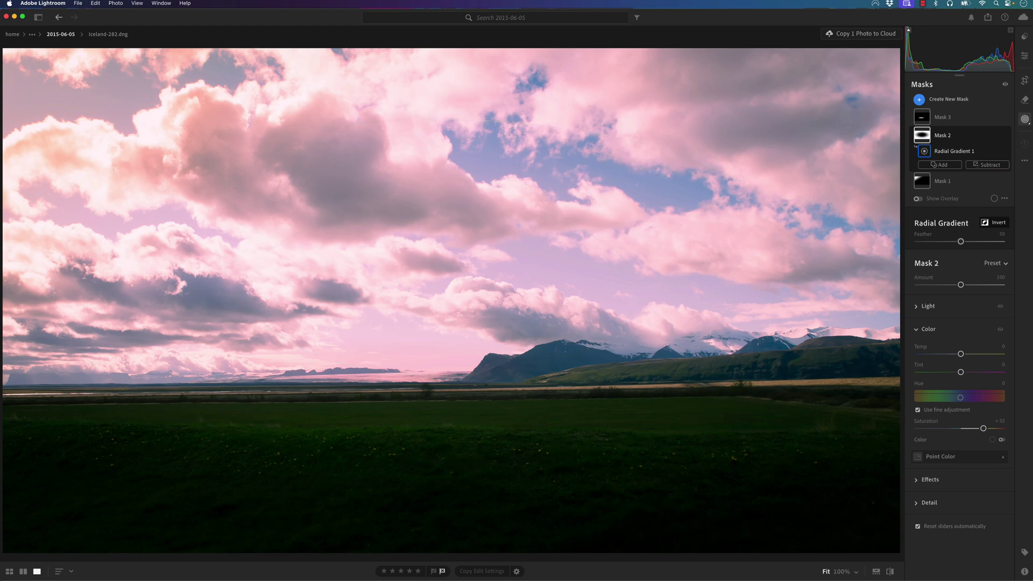
- Flip twice between the original and the pink-toned edit, then return to the main Edit adjustments
left_click(890, 573)
left_click(890, 574)
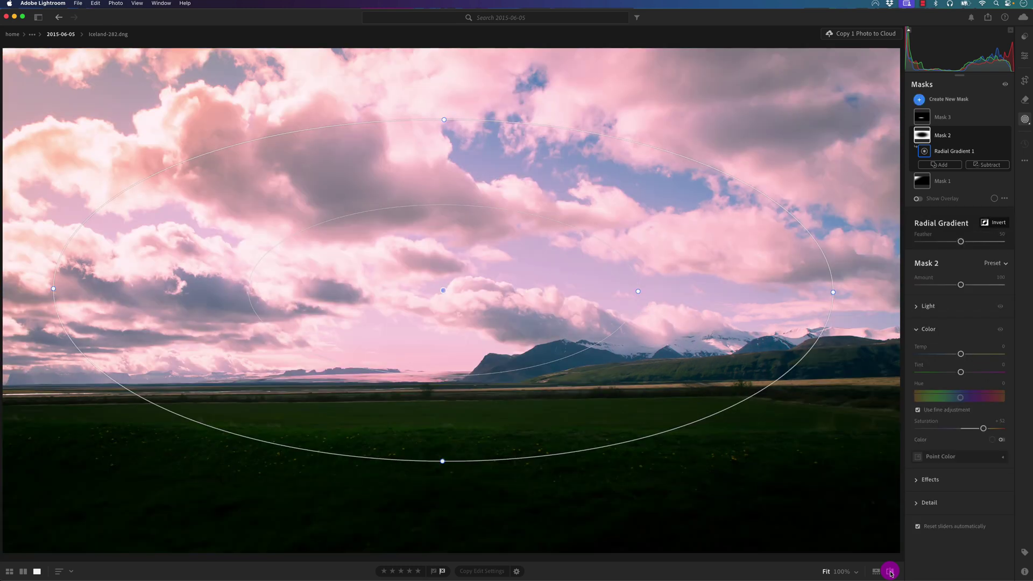
left_click(890, 574)
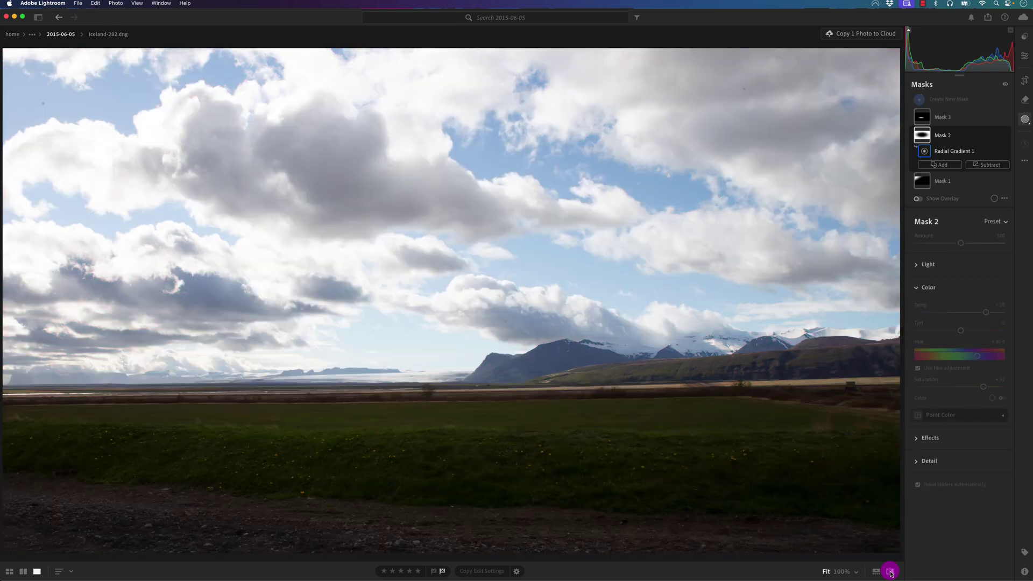
left_click(891, 574)
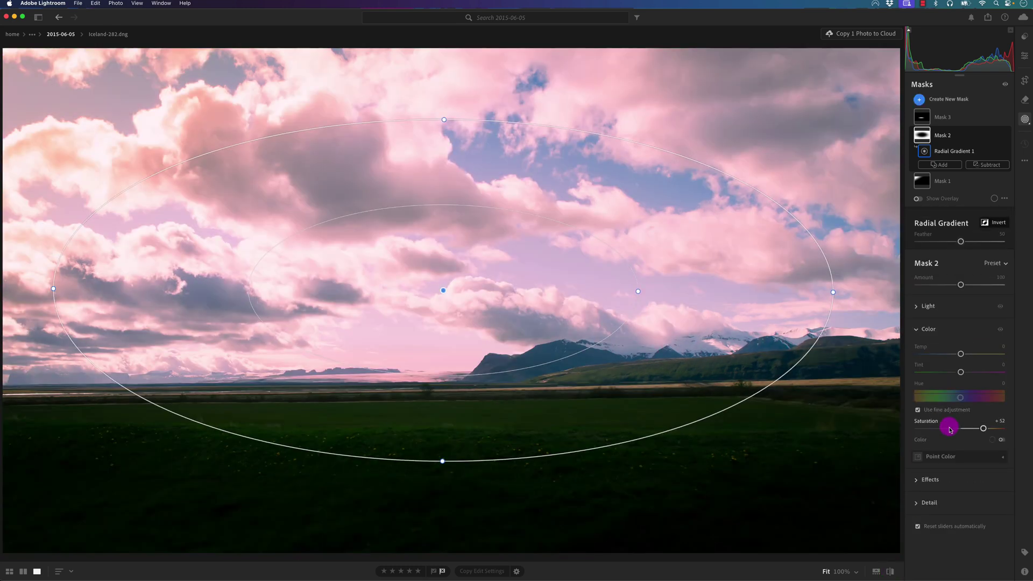
left_click(1020, 64)
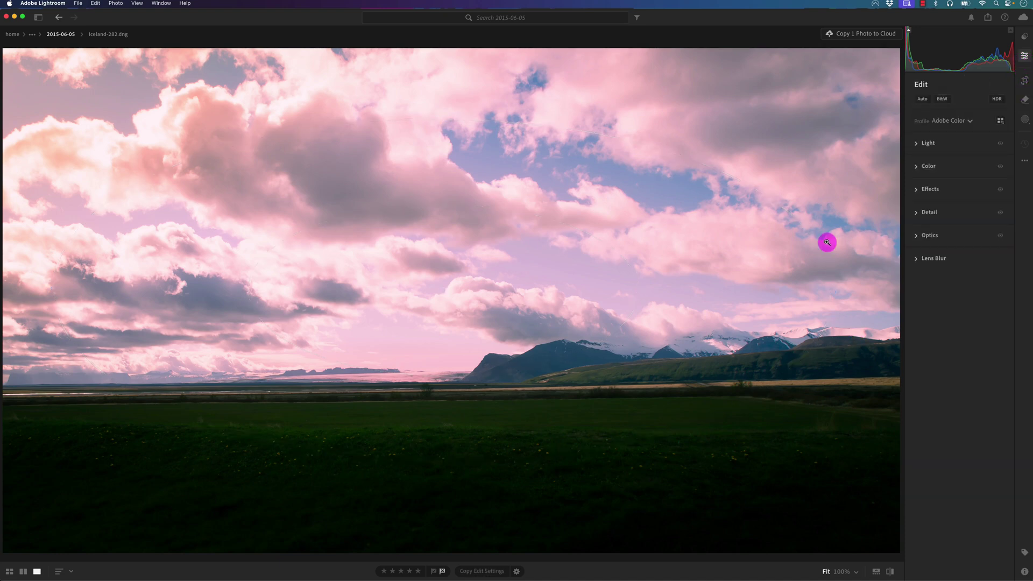
- Expand the Color panel to reveal white balance and the cyan/red Color Grading wheels
left_click(918, 167)
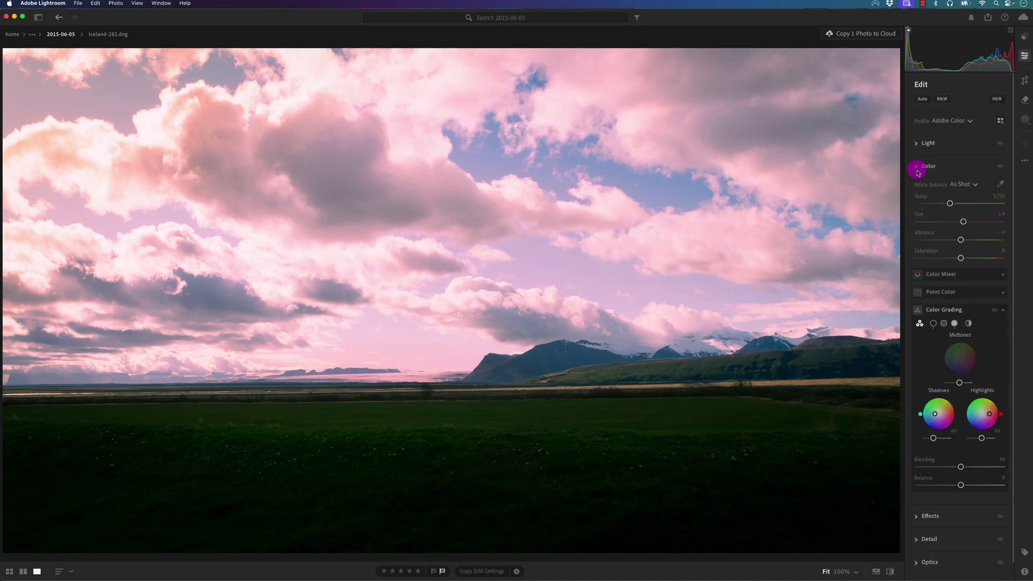